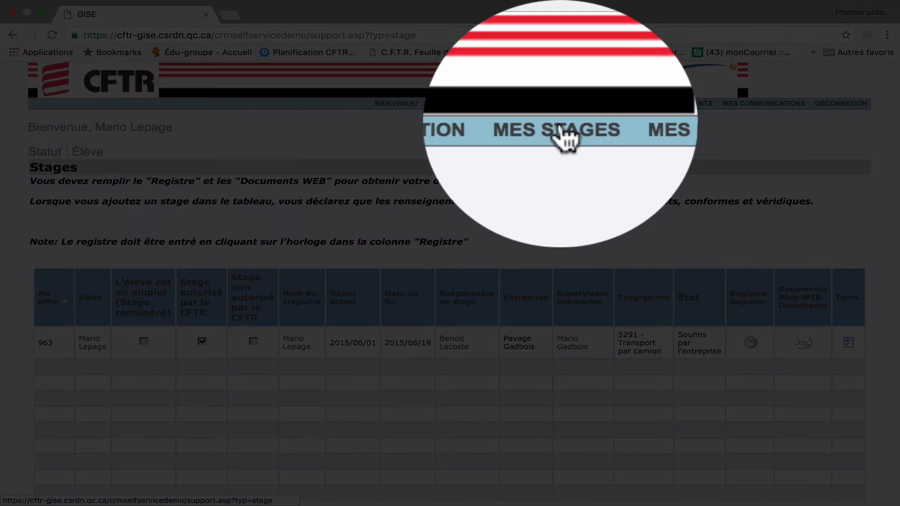
Step: Open the mandatory internship report, "01- Rapport de stage", from the web documents of the internship listed under Mes stages
click(559, 104)
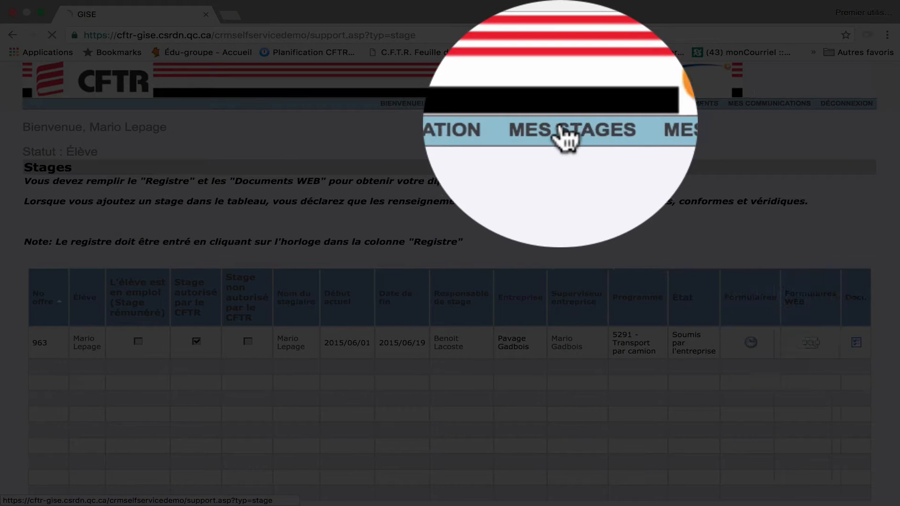
scroll(546, 362, down, 3)
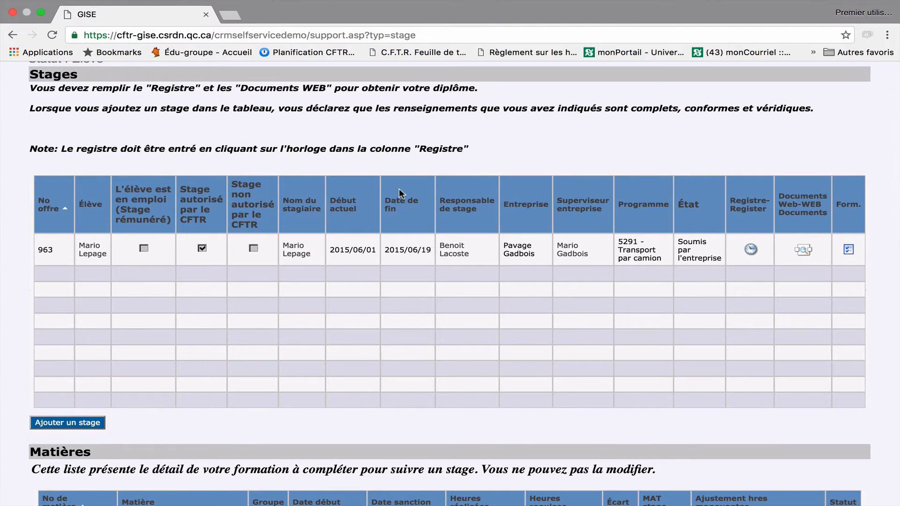
scroll(583, 152, up, 1)
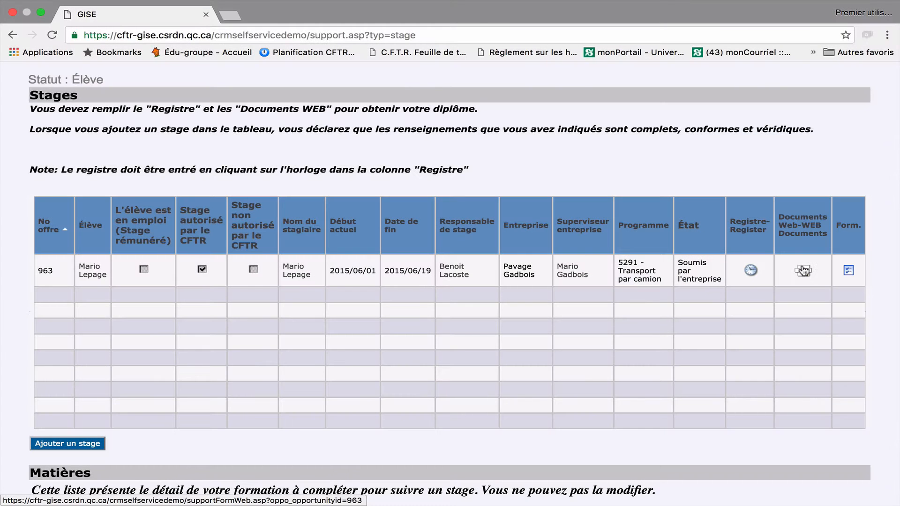
click(803, 271)
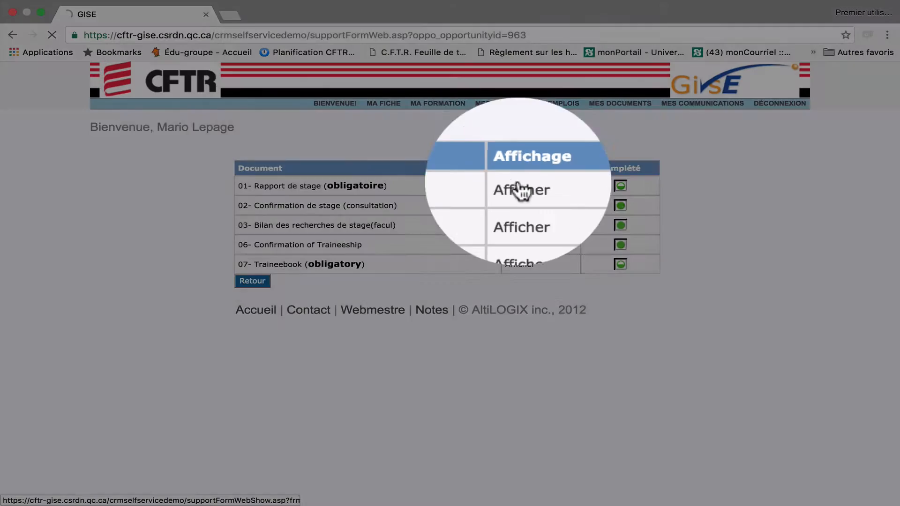
click(519, 190)
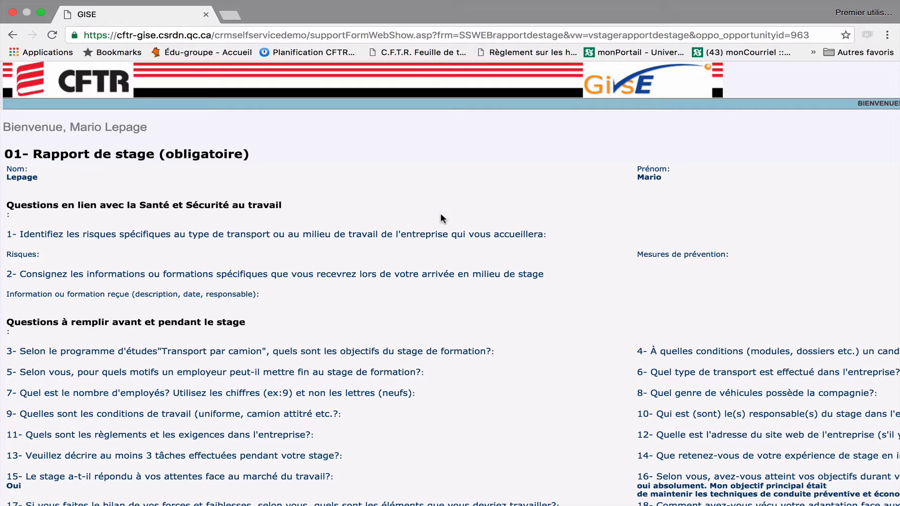
Step: Go through the displayed internship report and open it for editing
scroll(477, 335, down, 3)
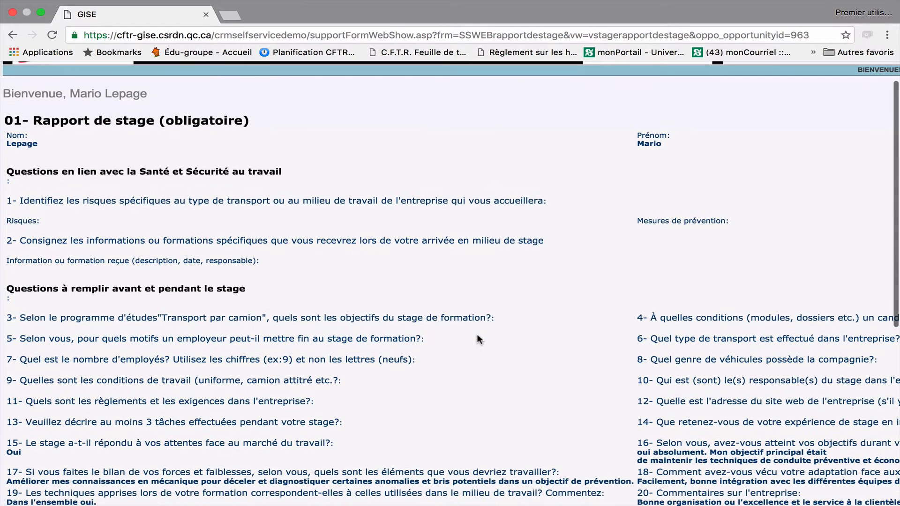
scroll(476, 331, down, 9)
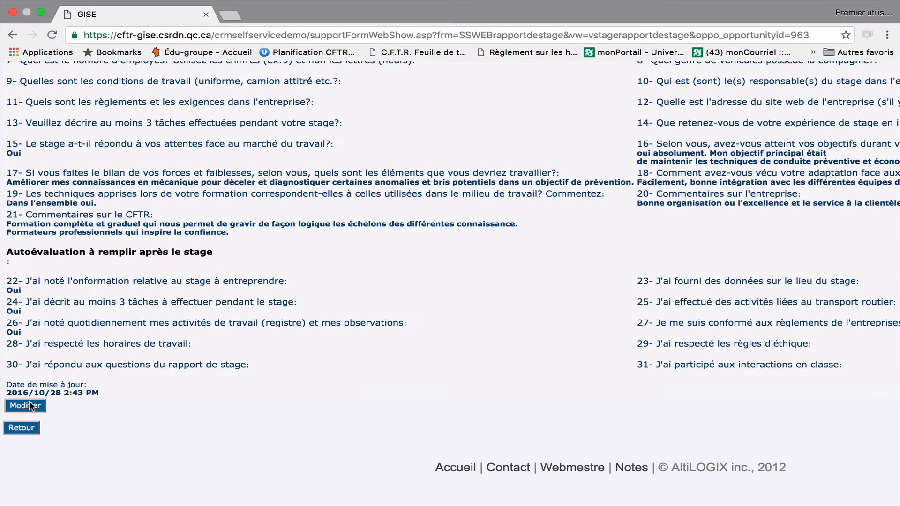
click(29, 402)
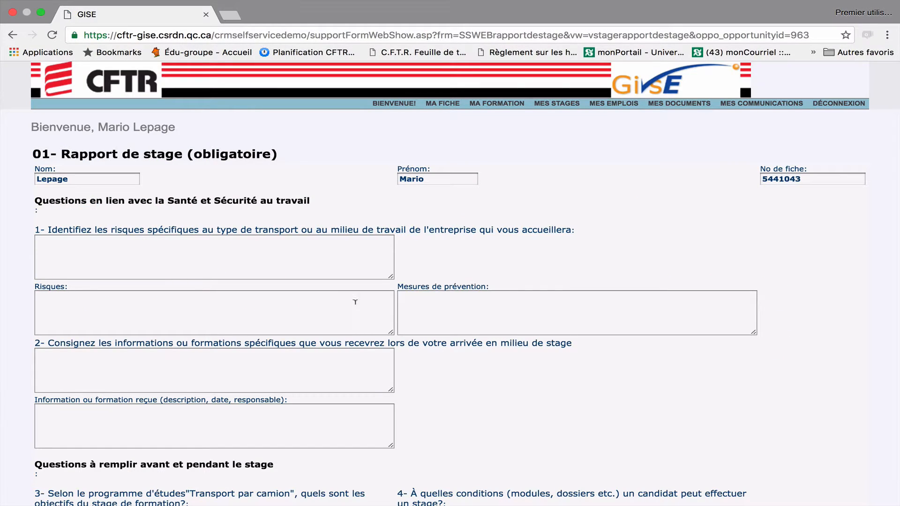
Step: Review the report's editable questions, from health and safety to the self-evaluation, and save the report
scroll(453, 378, down, 2)
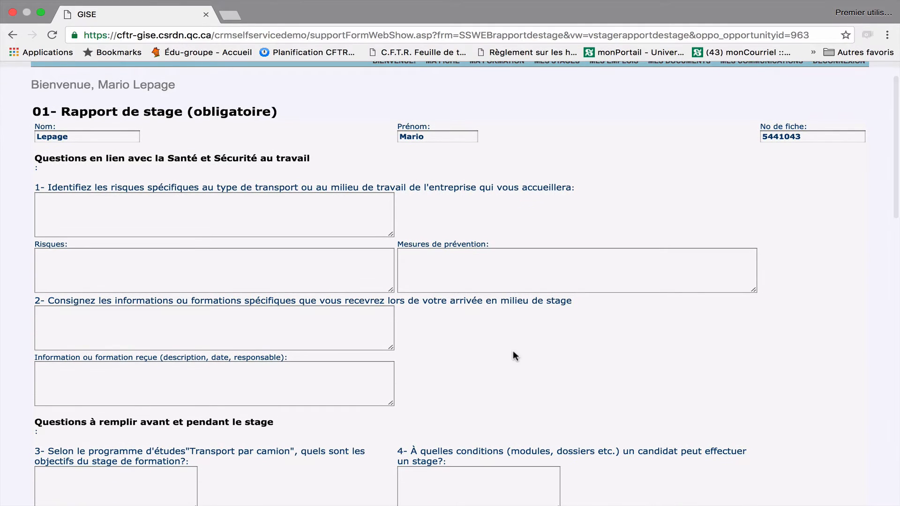
scroll(515, 356, down, 2)
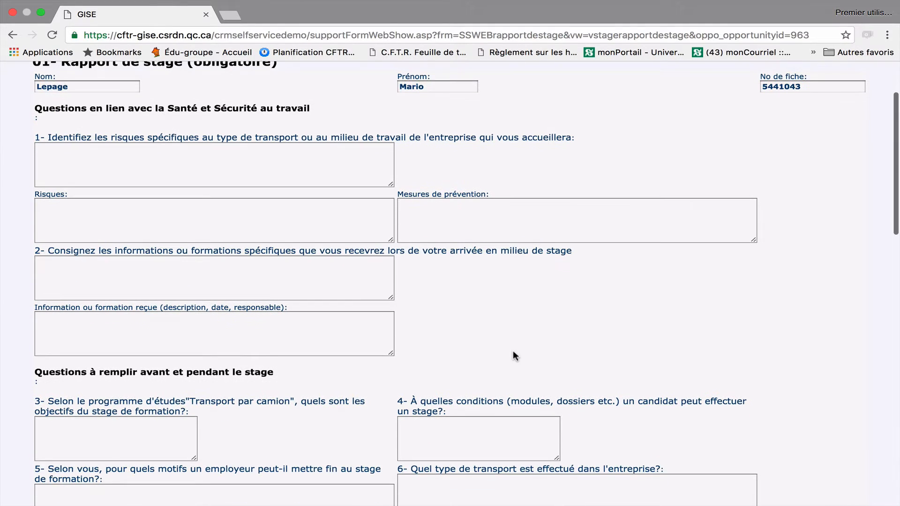
click(52, 154)
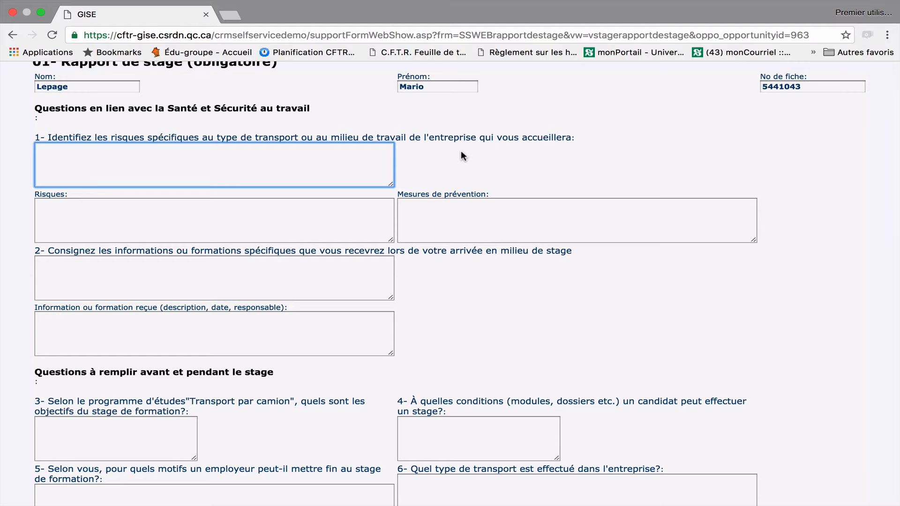
scroll(437, 308, down, 5)
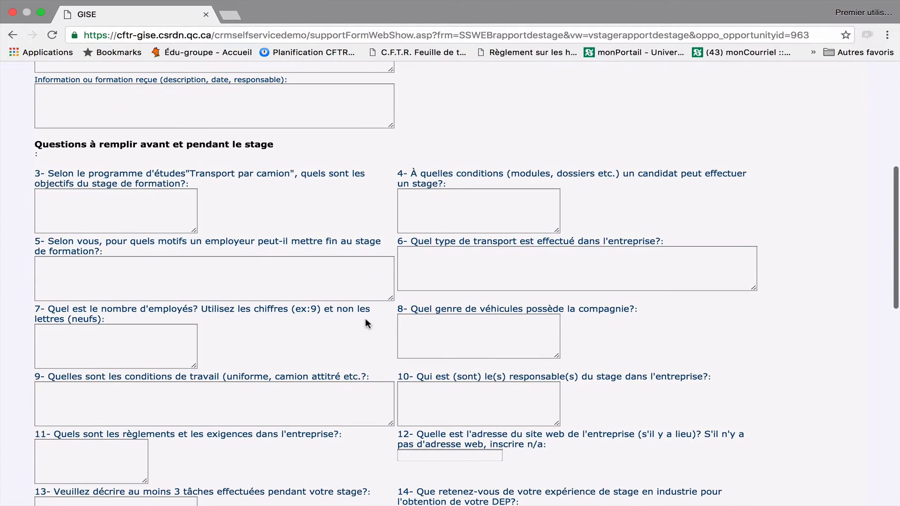
scroll(365, 318, down, 7)
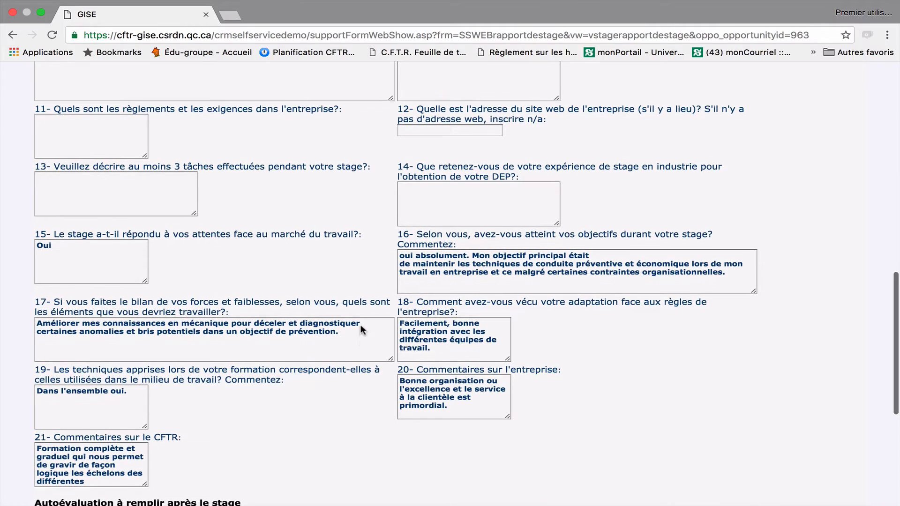
scroll(361, 328, down, 6)
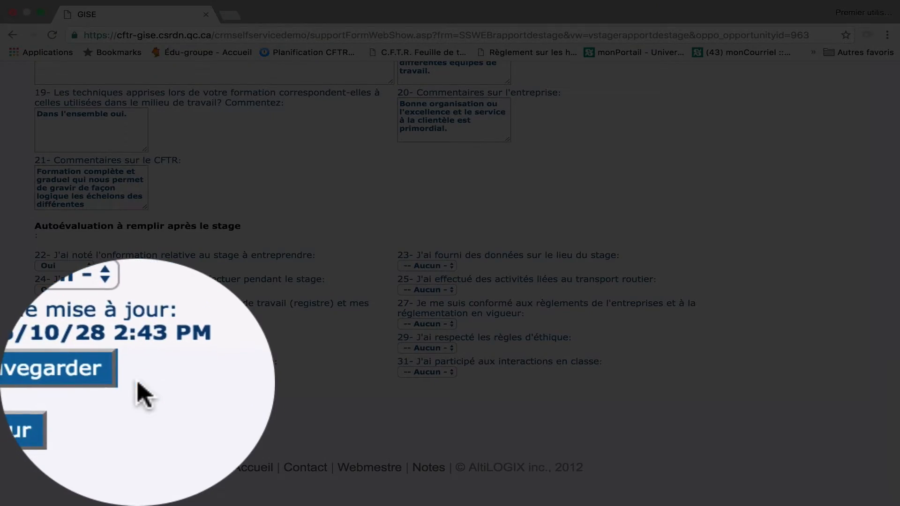
click(82, 407)
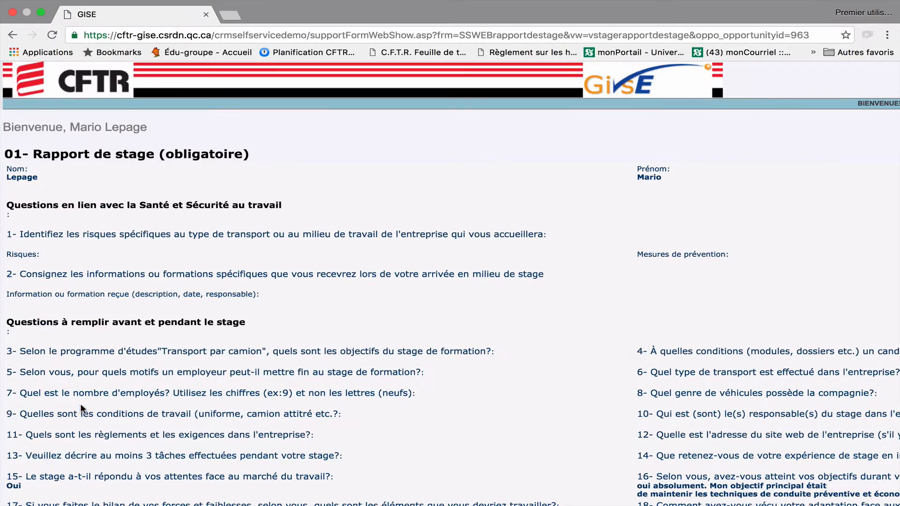
Step: Leave the saved report and its document list to return to the internships page
scroll(217, 392, down, 15)
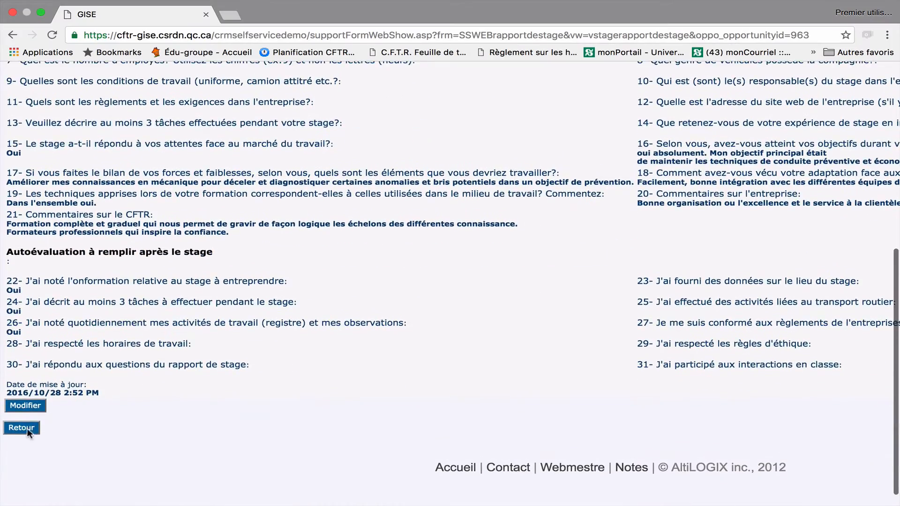
click(27, 428)
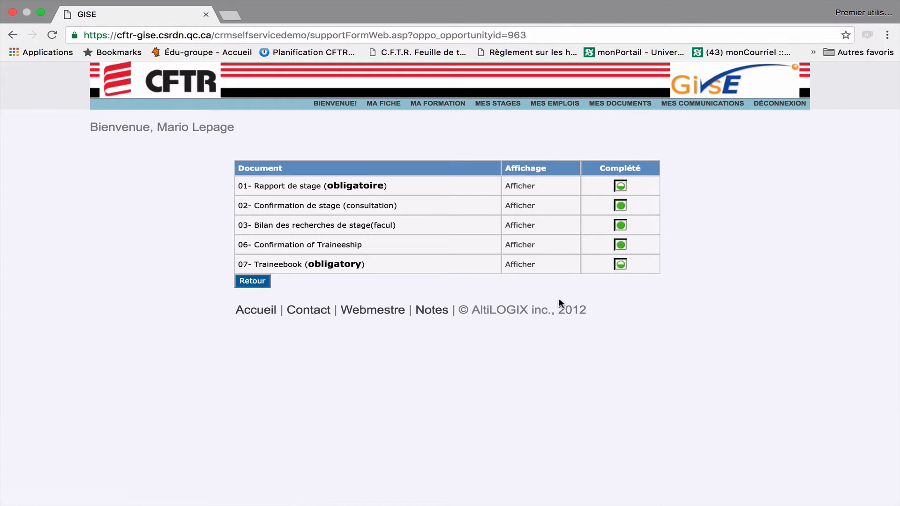
click(255, 283)
Step: Open the internship's activity register, look over its existing days, and start adding a new entry
scroll(687, 392, down, 4)
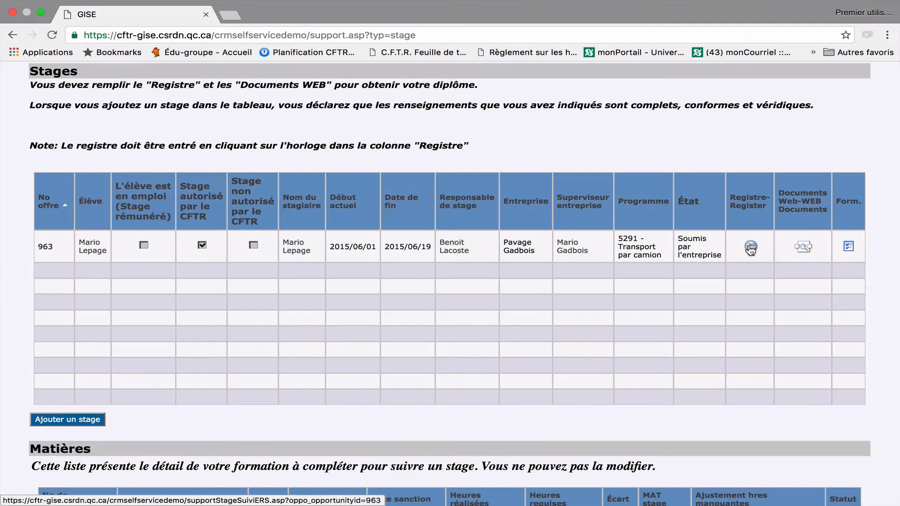
click(750, 246)
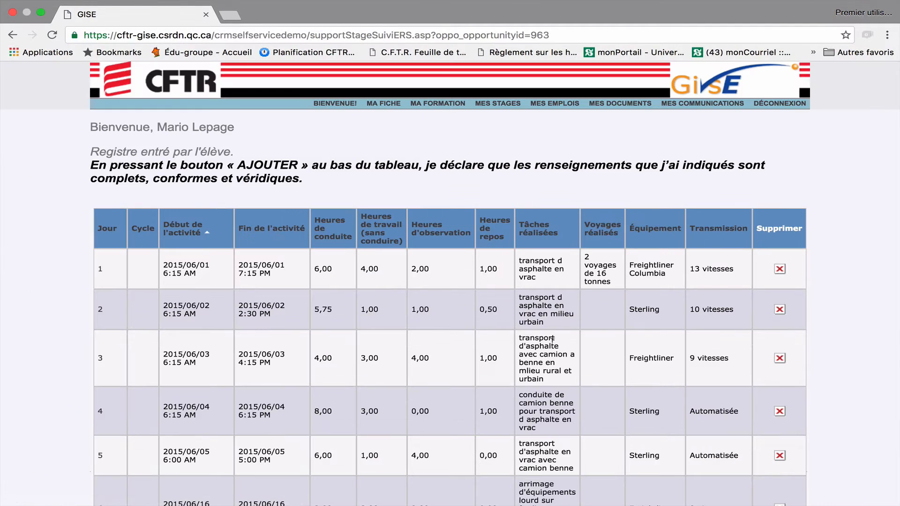
scroll(552, 339, down, 6)
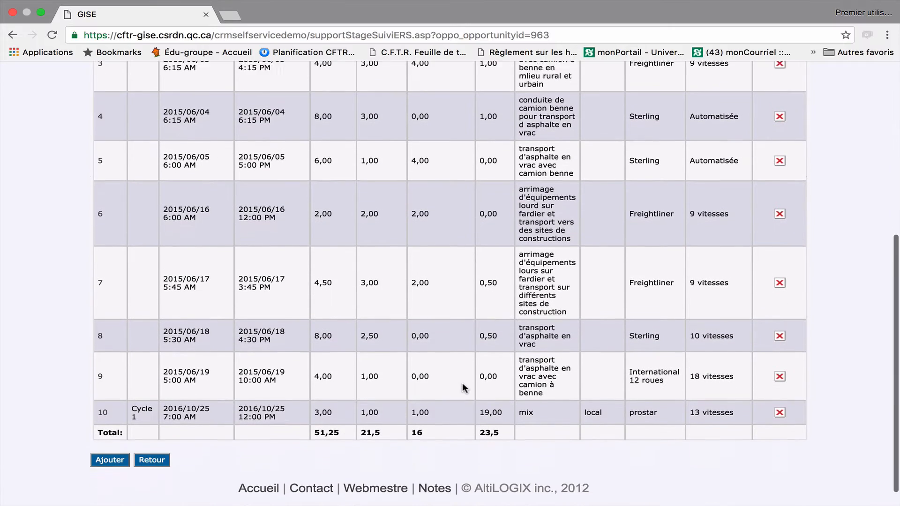
scroll(463, 388, down, 1)
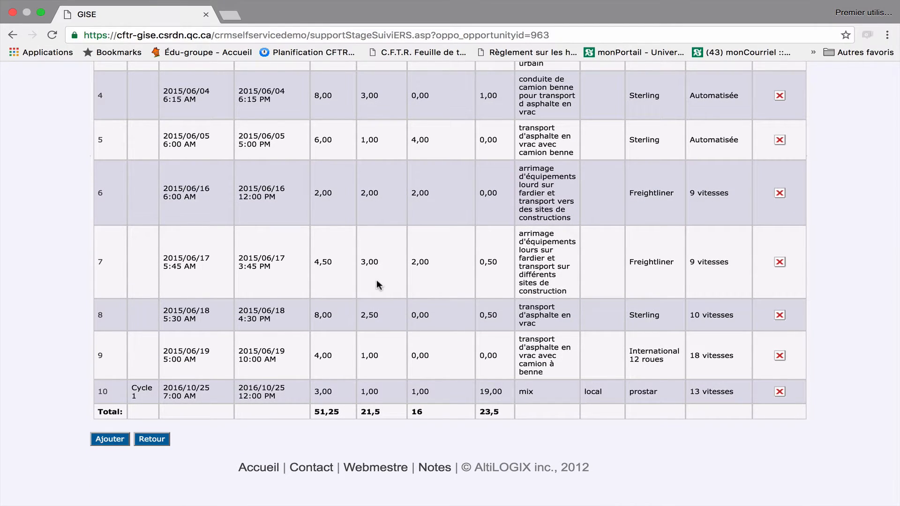
scroll(378, 284, up, 1)
scroll(305, 305, down, 1)
click(109, 440)
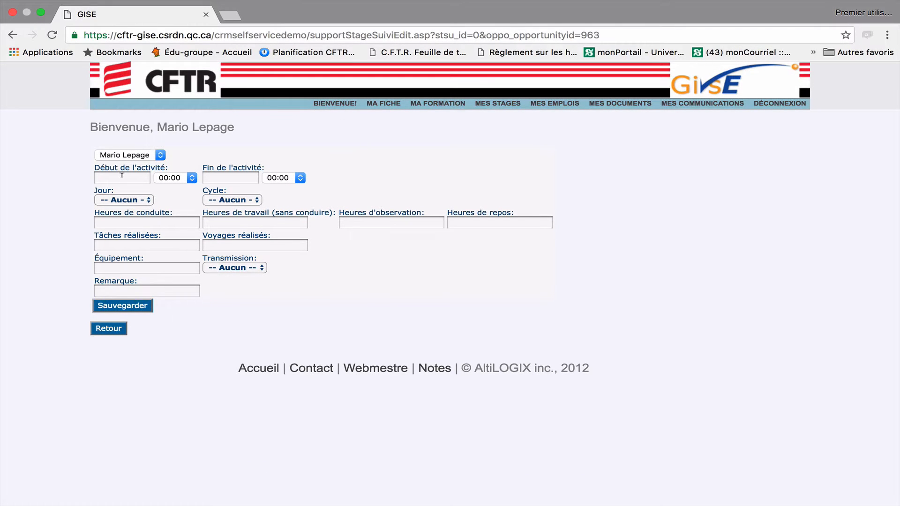
Step: Set the new entry's activity start to 2016/10/27 at 07:00 and its end time to 17:00
click(122, 175)
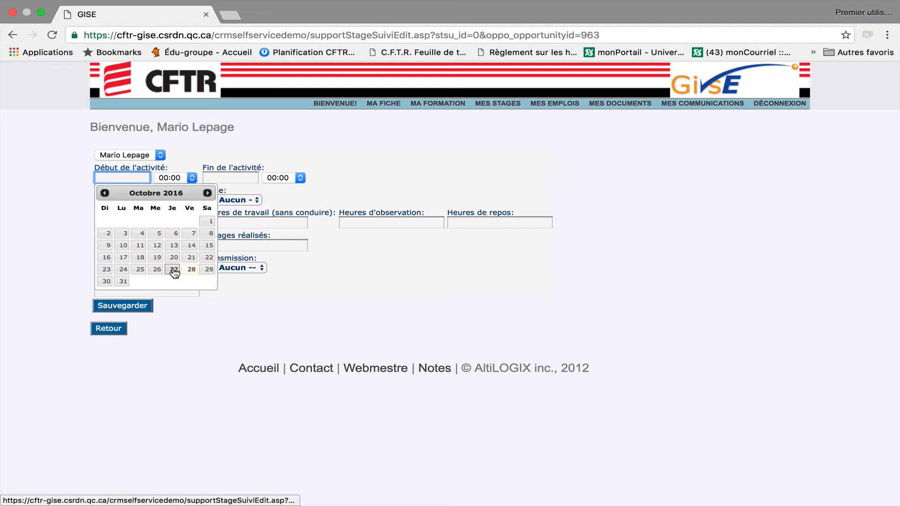
click(174, 271)
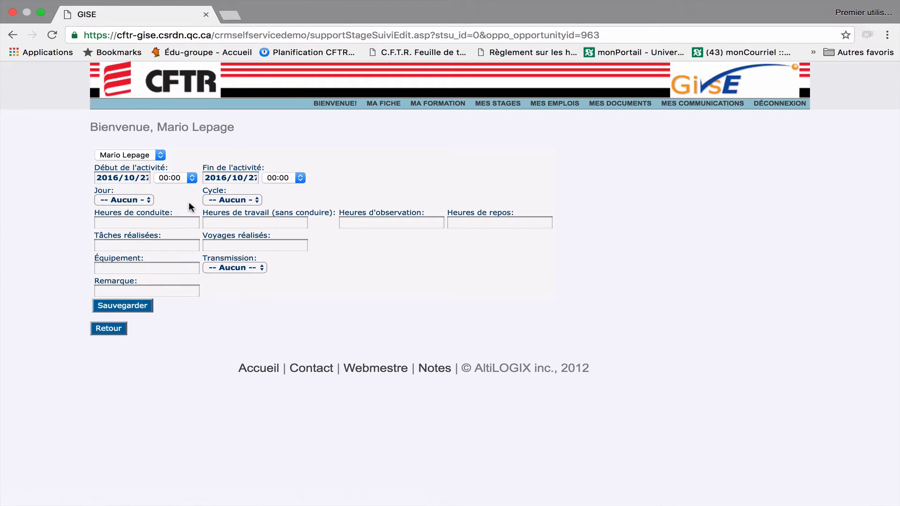
click(194, 180)
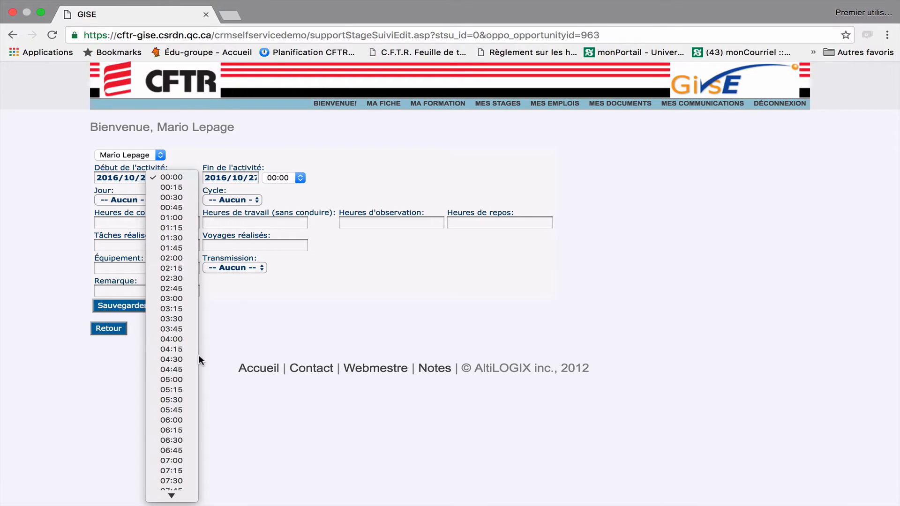
click(183, 460)
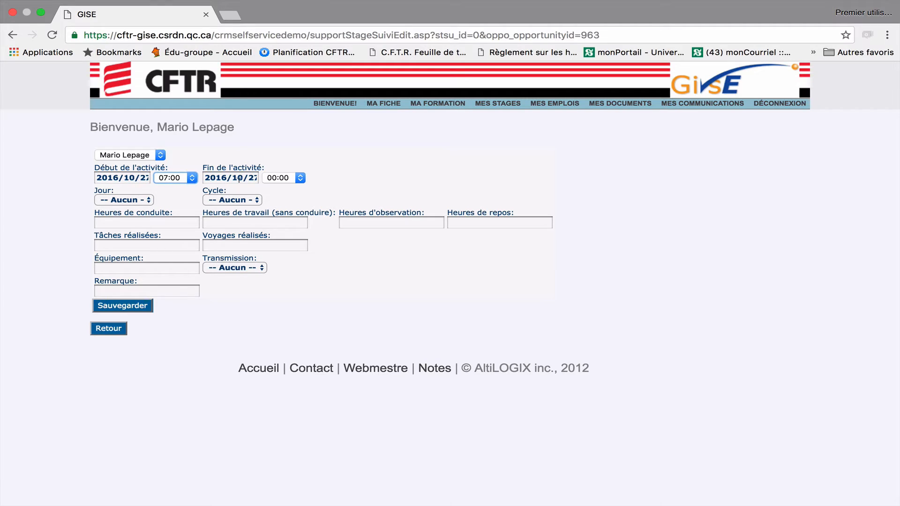
click(301, 182)
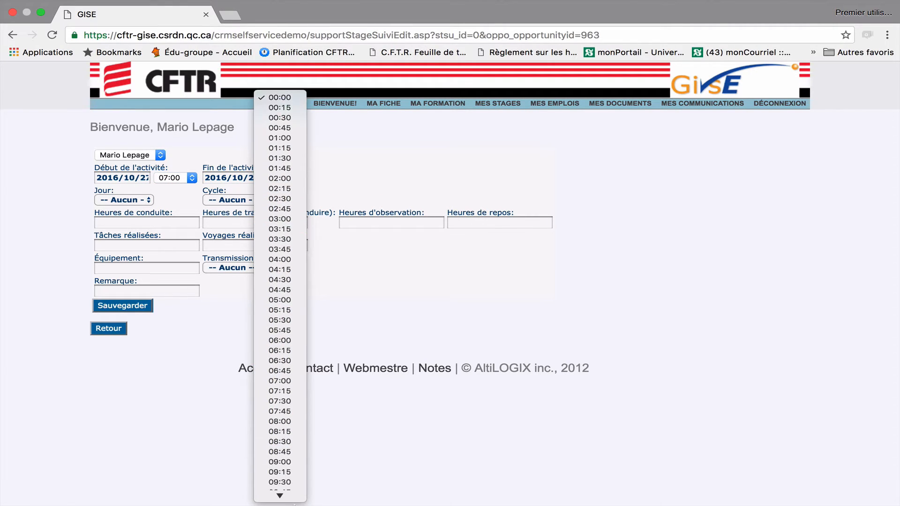
mouse_move(293, 499)
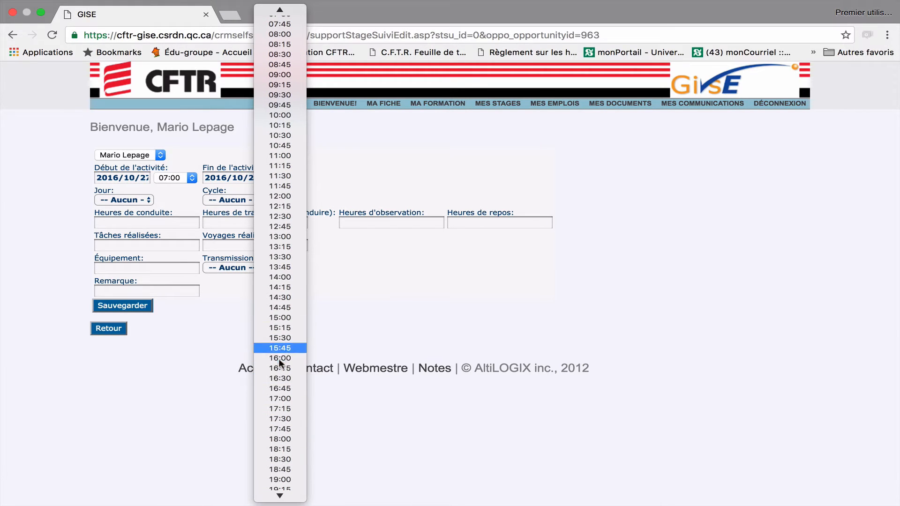
click(289, 399)
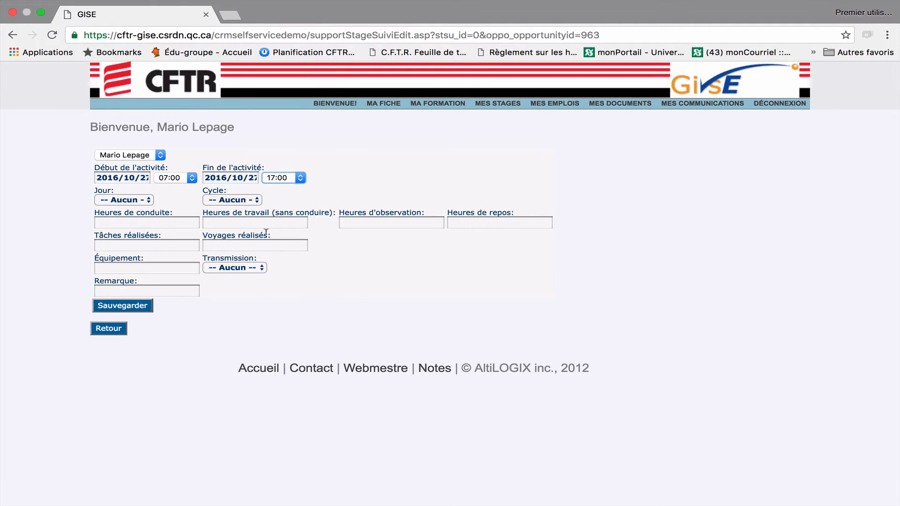
Step: Assign the register entry to day 11 and Cycle 1
click(151, 200)
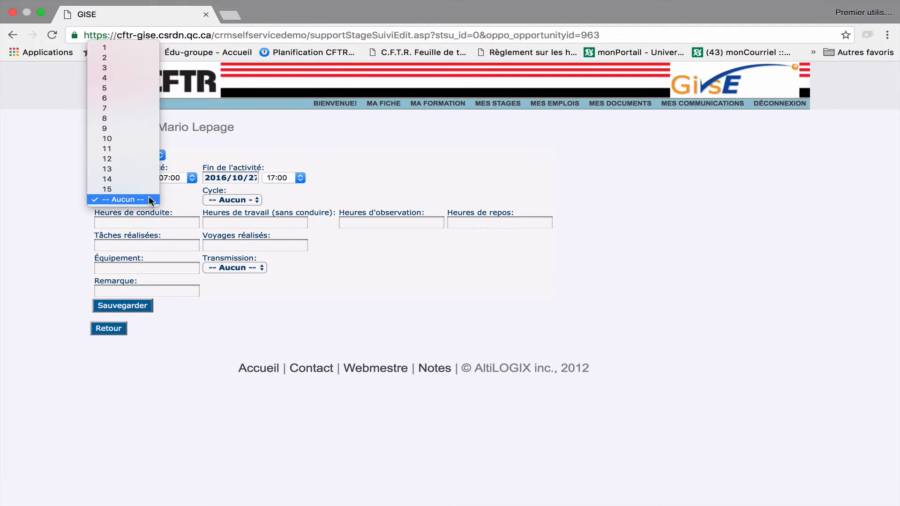
click(136, 149)
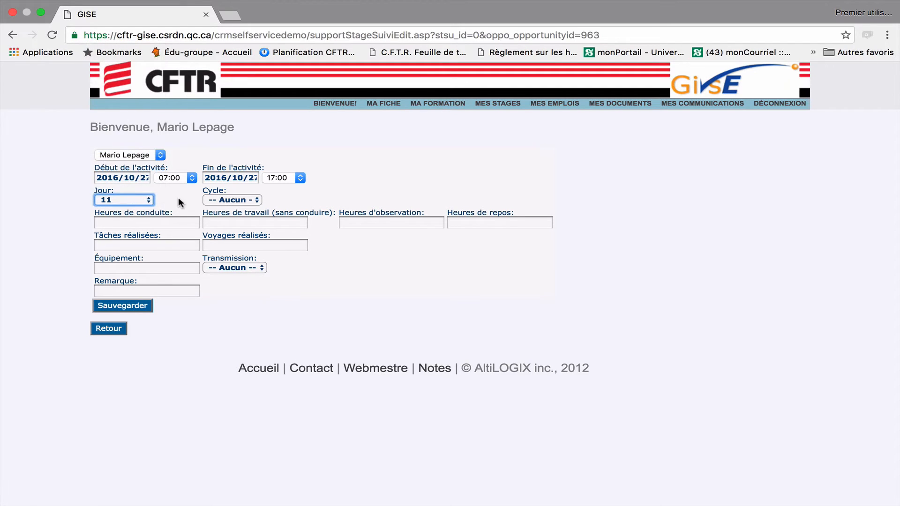
click(257, 199)
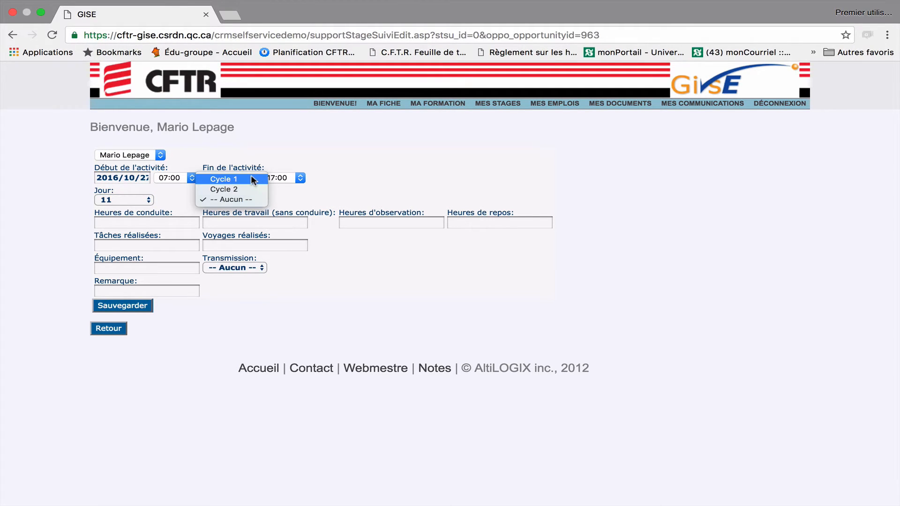
click(252, 180)
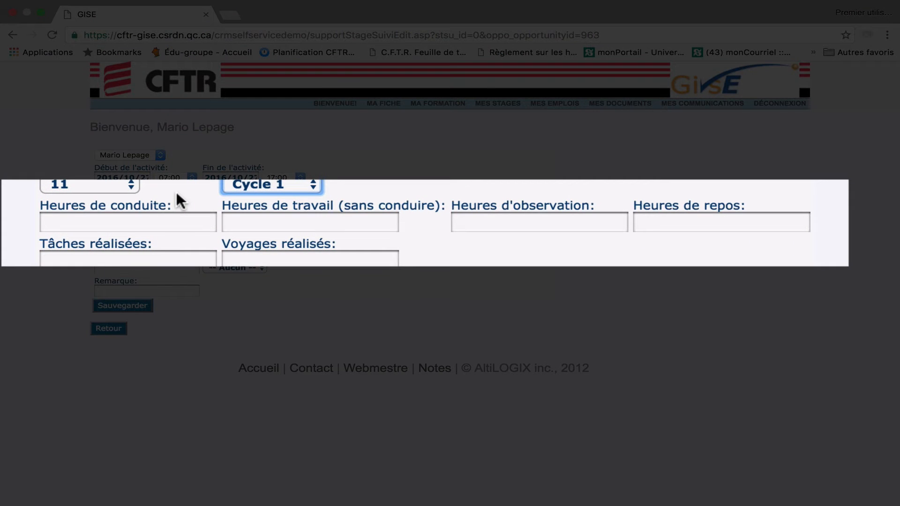
Step: Fill in the entry's hours: 7,50 driving, 2,50 work without driving, 2 observation and 12 rest
click(87, 213)
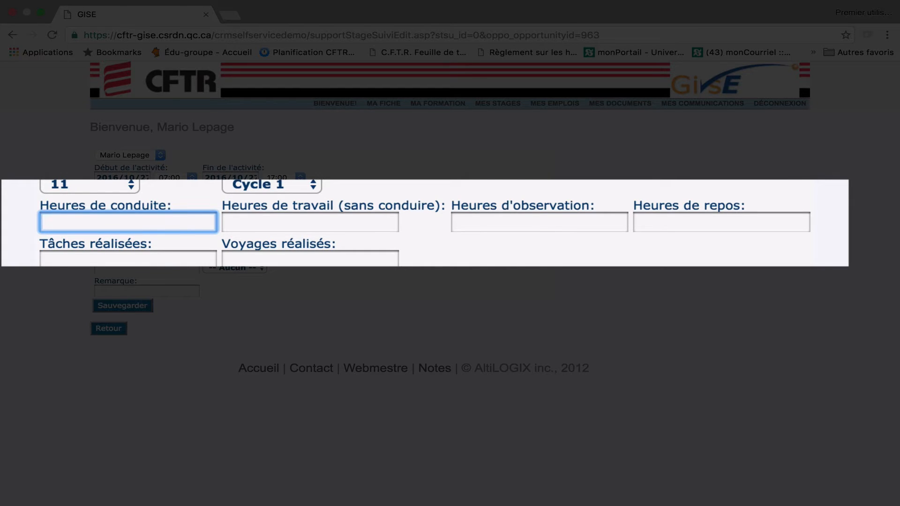
text(7,50)
click(252, 220)
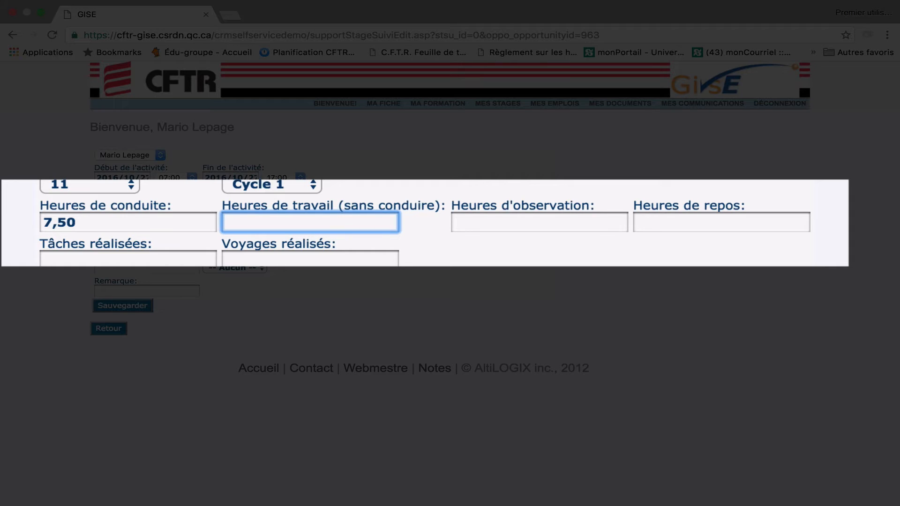
text(2,50)
click(497, 211)
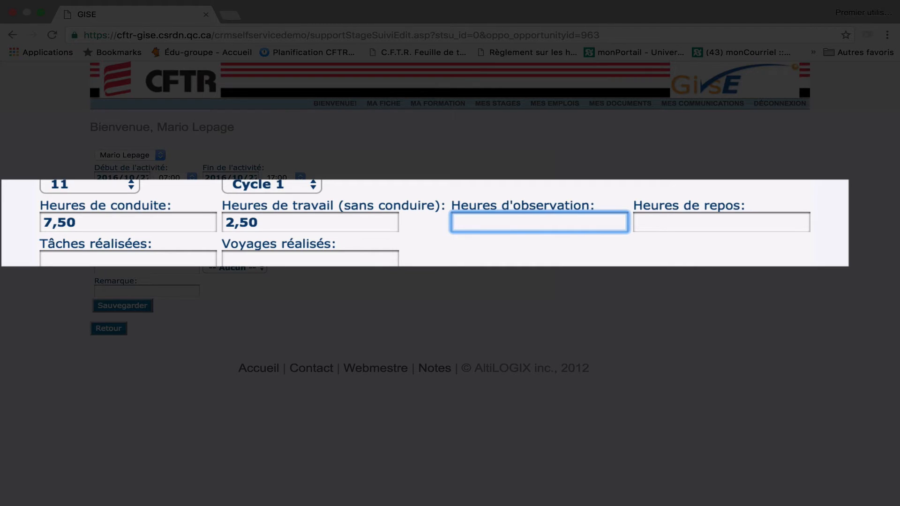
text(2)
click(656, 214)
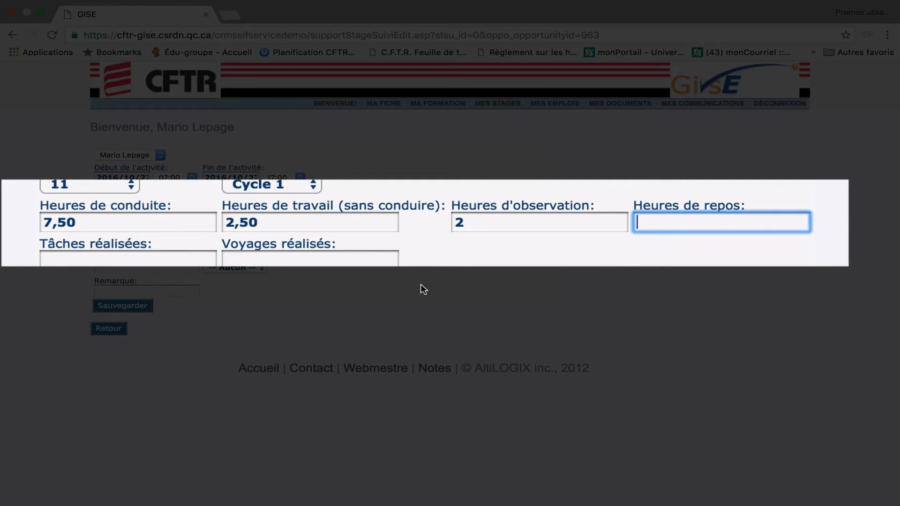
text(12)
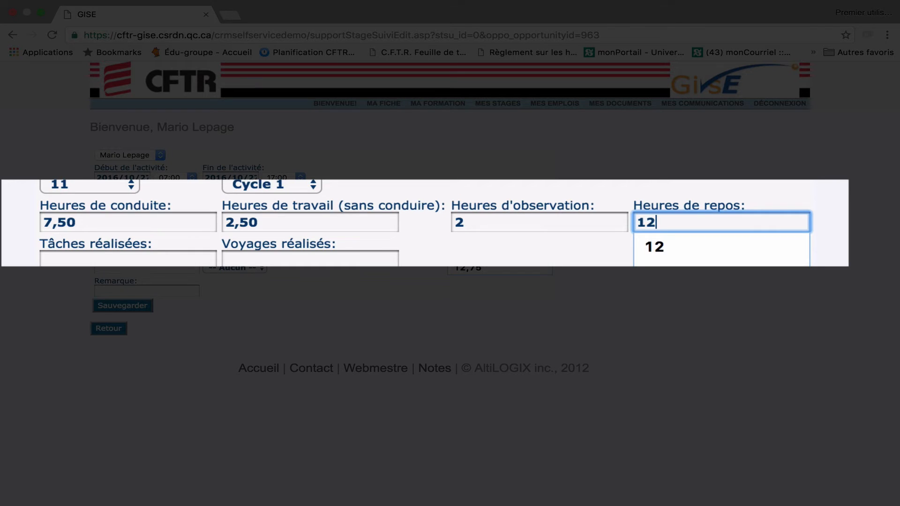
click(373, 316)
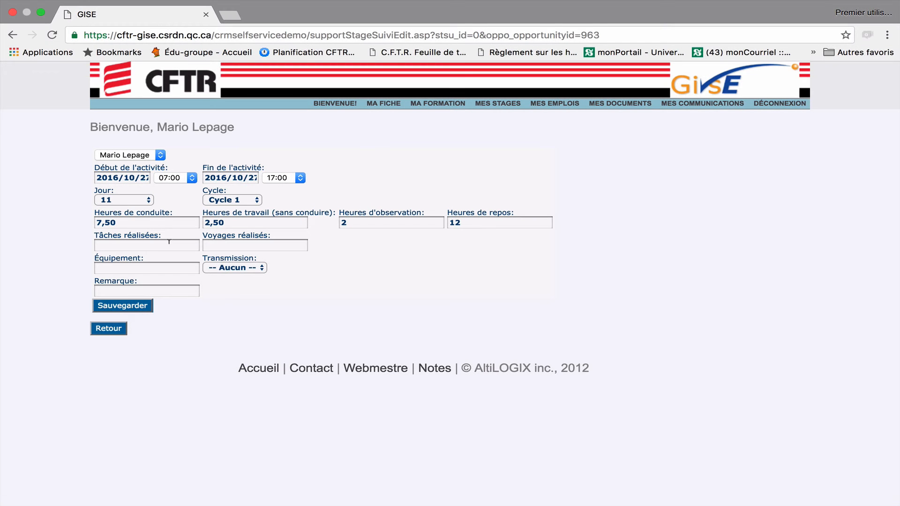
Step: Enter "multi livraisons" as the tasks carried out and "Montréal" as the trips made
click(169, 241)
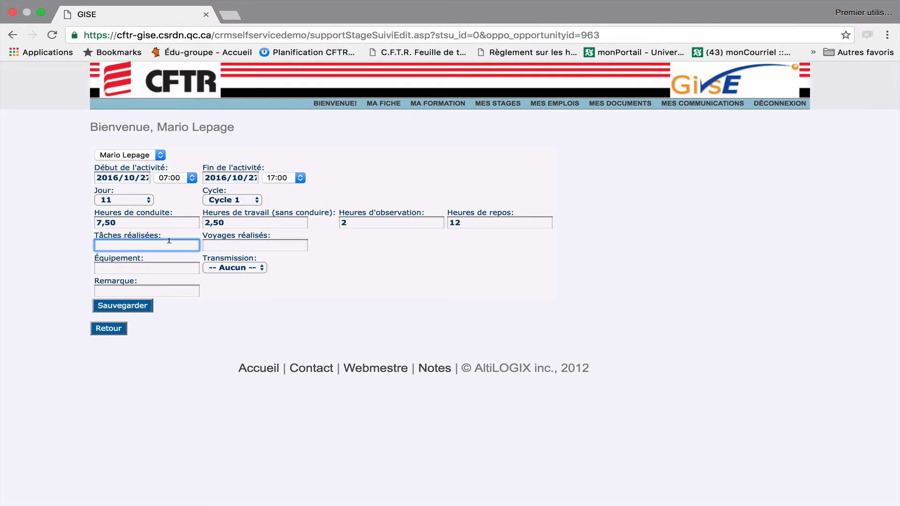
text(m)
click(164, 262)
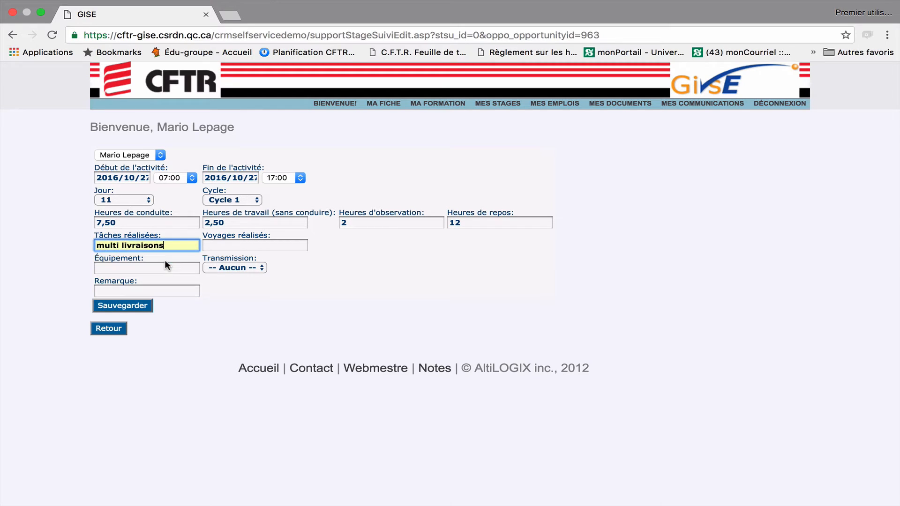
click(271, 243)
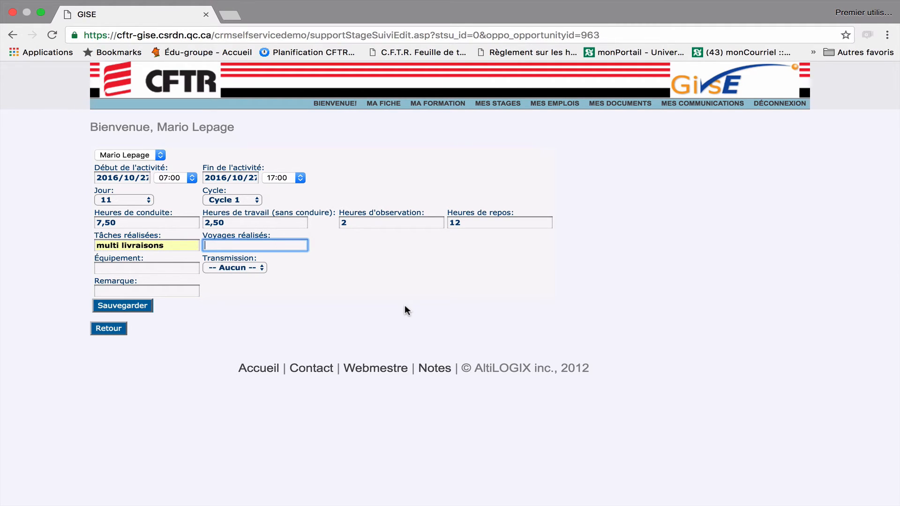
text(m)
click(282, 258)
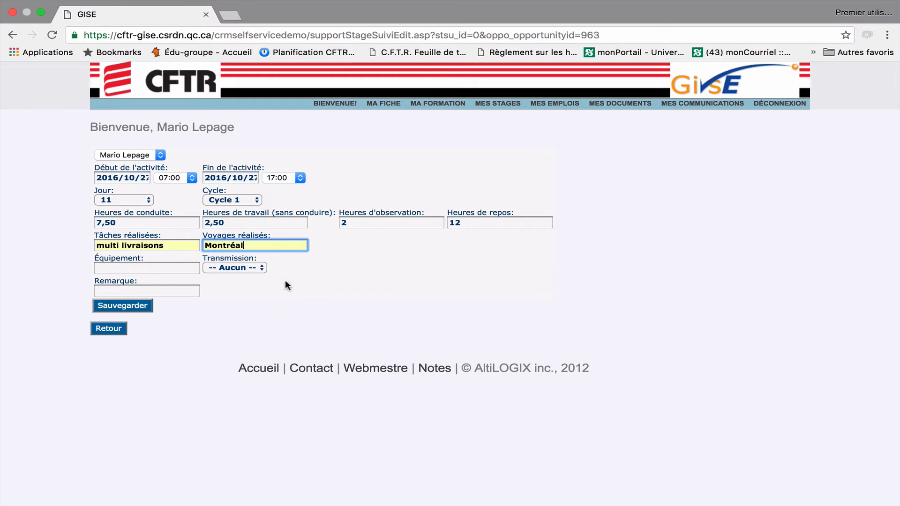
Step: Set the equipment to "Volvo et fourgon 53'" and the transmission to 18 vitesses
click(152, 266)
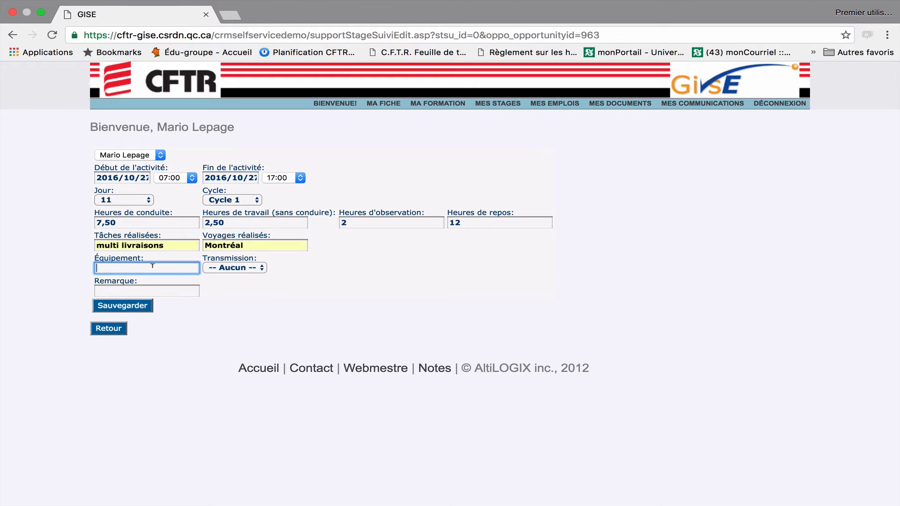
text(vo et fourgon 53')
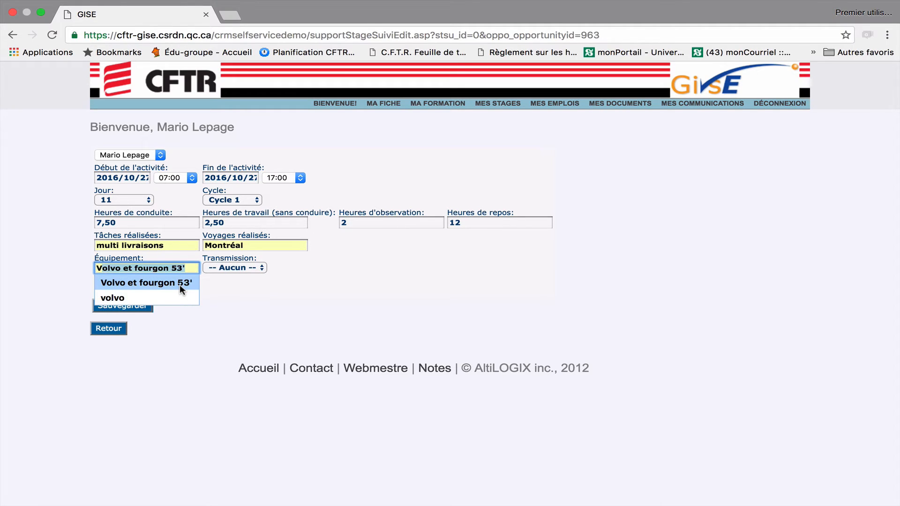
click(179, 285)
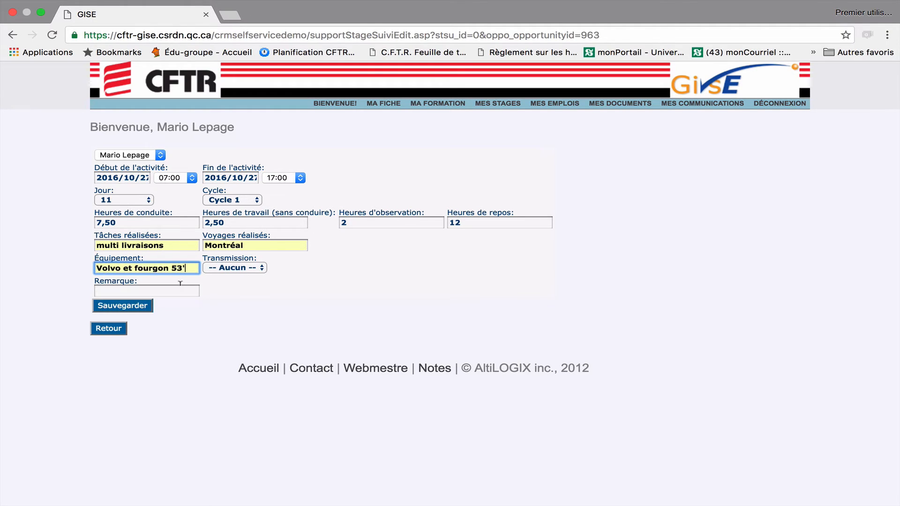
click(261, 268)
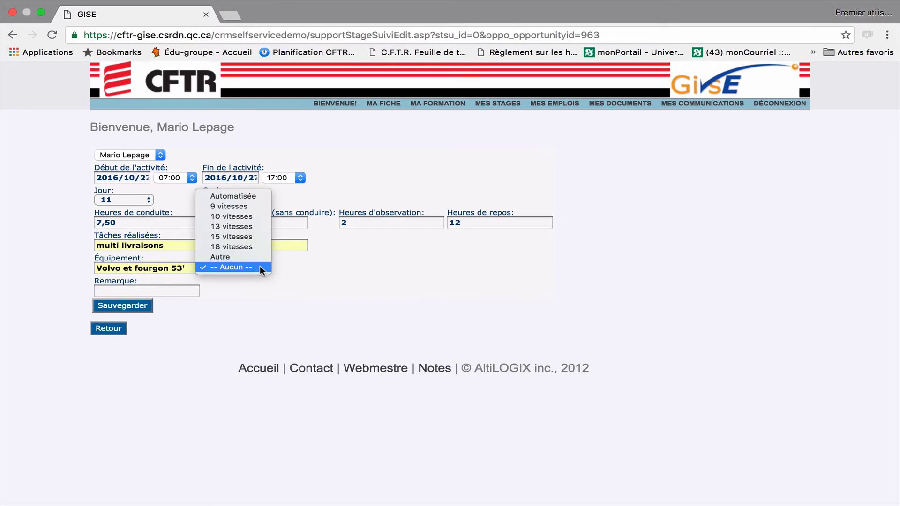
click(244, 246)
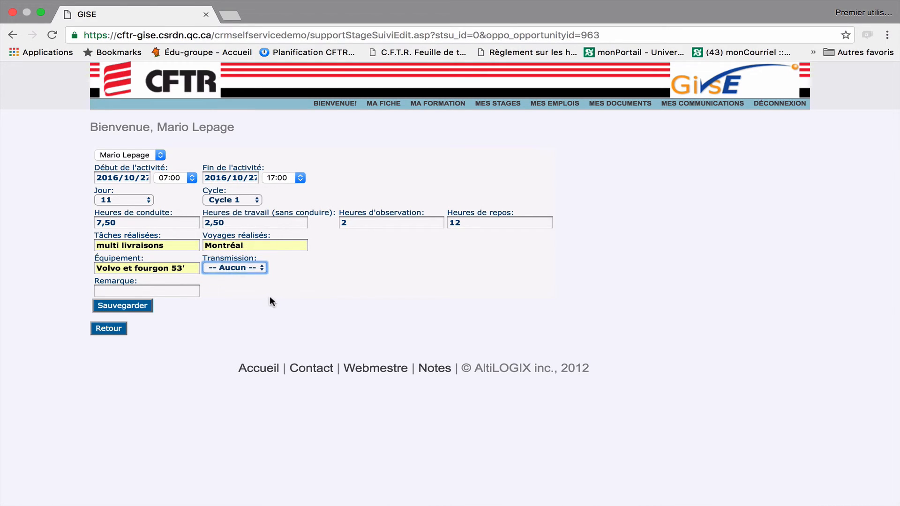
Step: Add the remark "Marches arrières difficiles" and save the register entry
click(166, 290)
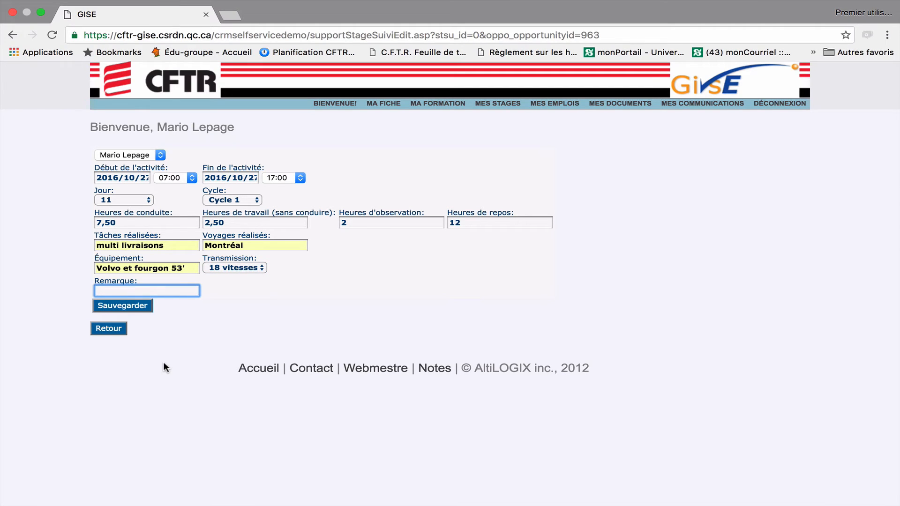
text(ma)
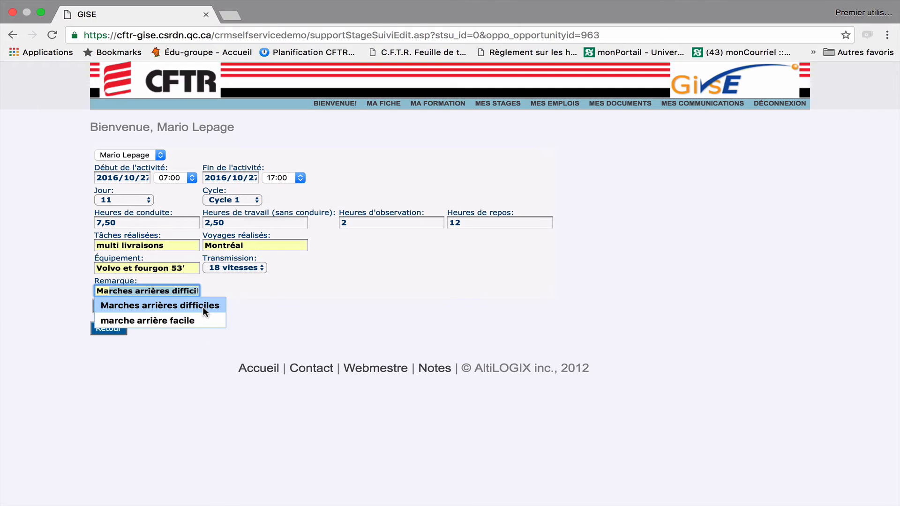
click(202, 307)
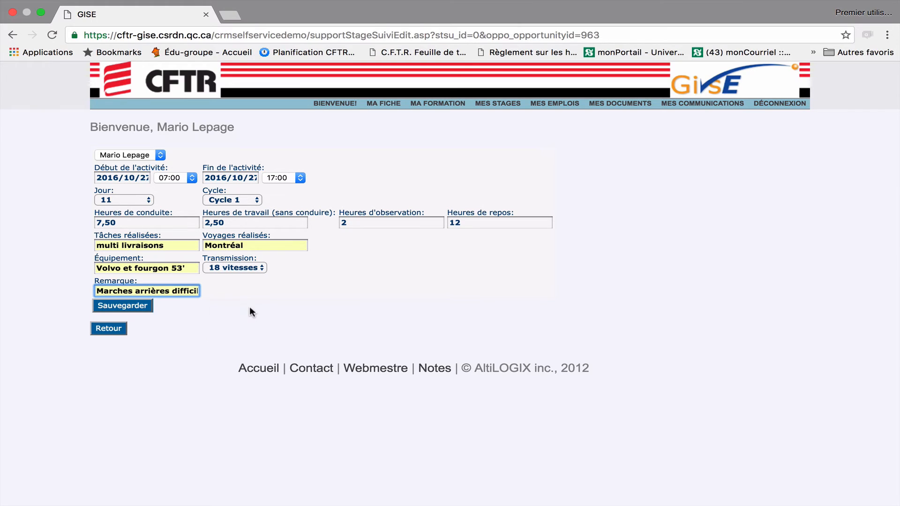
click(138, 308)
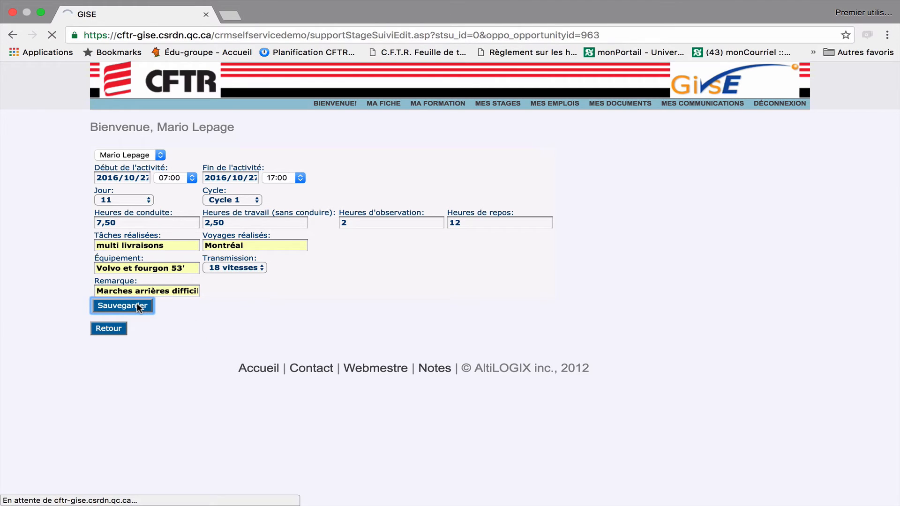
Step: Look through the activity register and check the new day 11 entry on page 2
scroll(416, 374, down, 10)
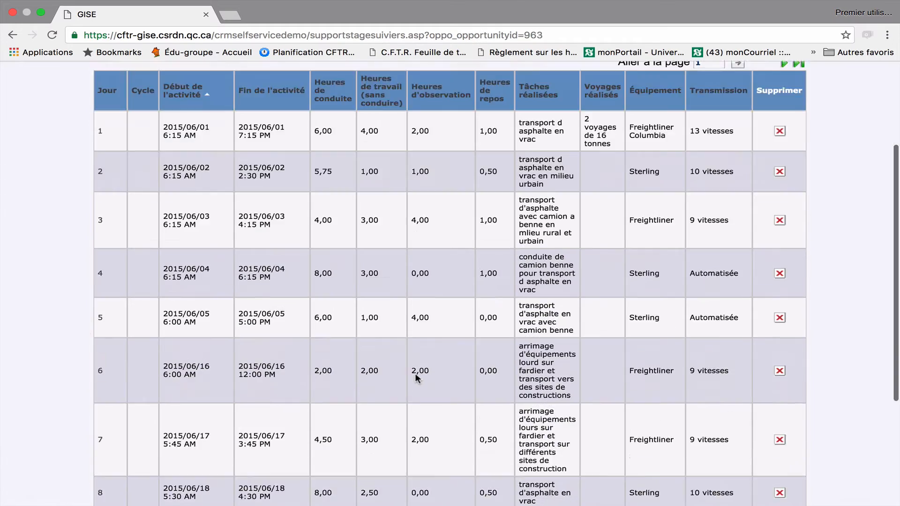
scroll(435, 262, up, 10)
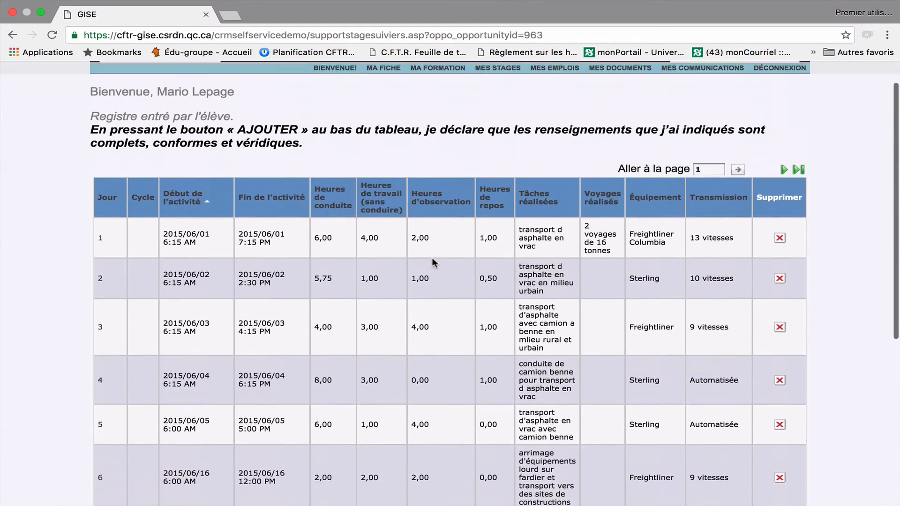
scroll(458, 307, down, 10)
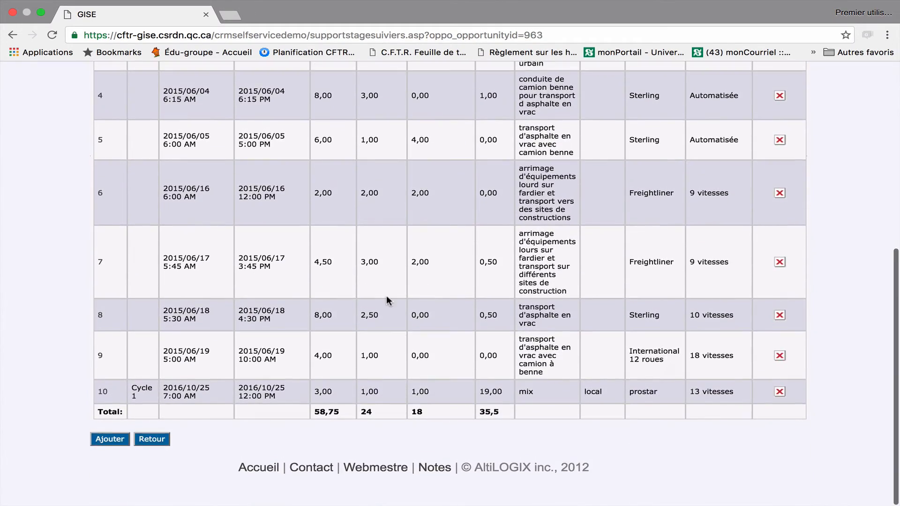
scroll(387, 300, up, 10)
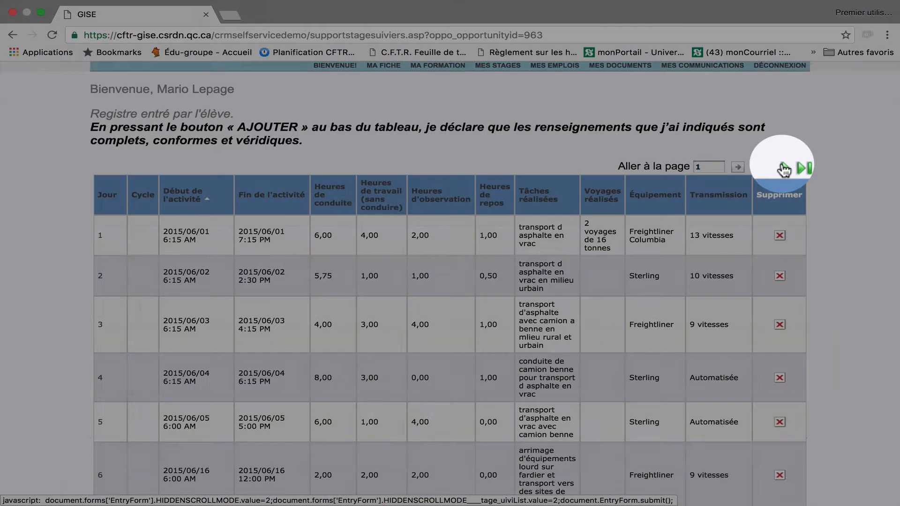
click(784, 170)
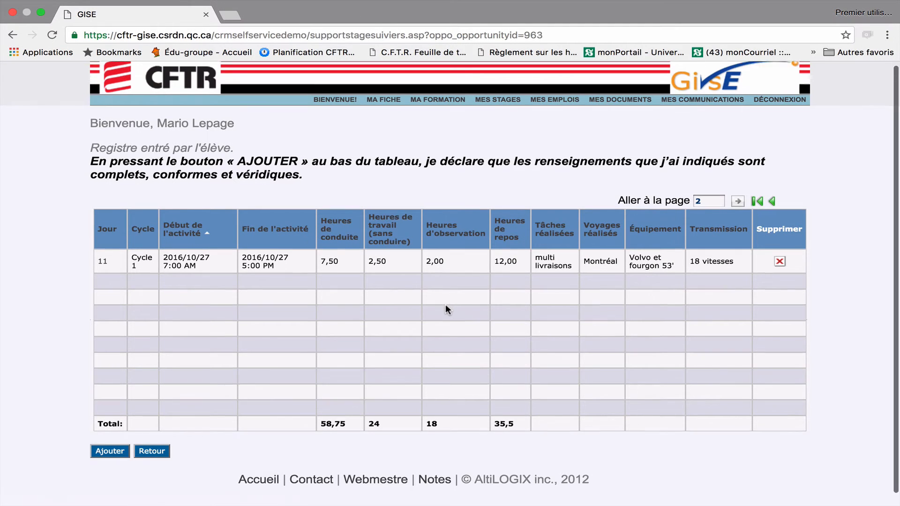
scroll(443, 308, down, 1)
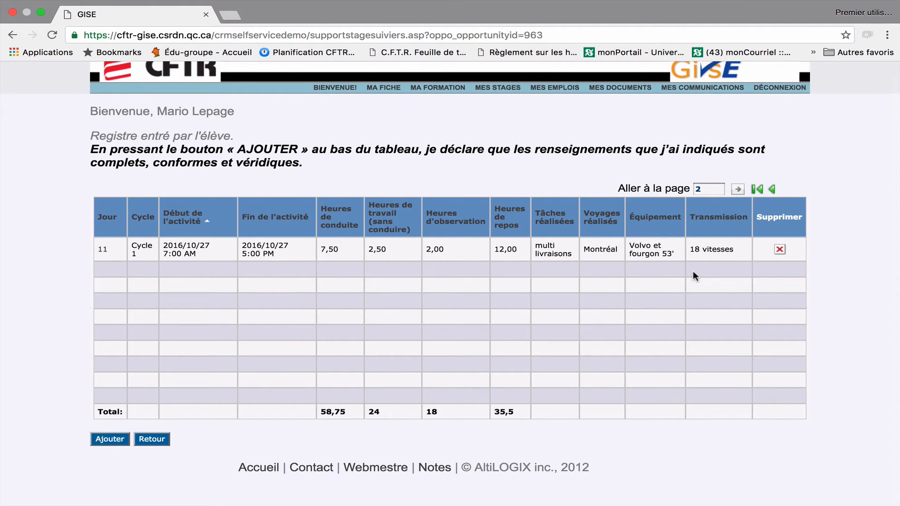
Step: Open the day 9 entry on the register's first page, assign it to Cycle 1 and save it
click(771, 189)
scroll(395, 331, down, 6)
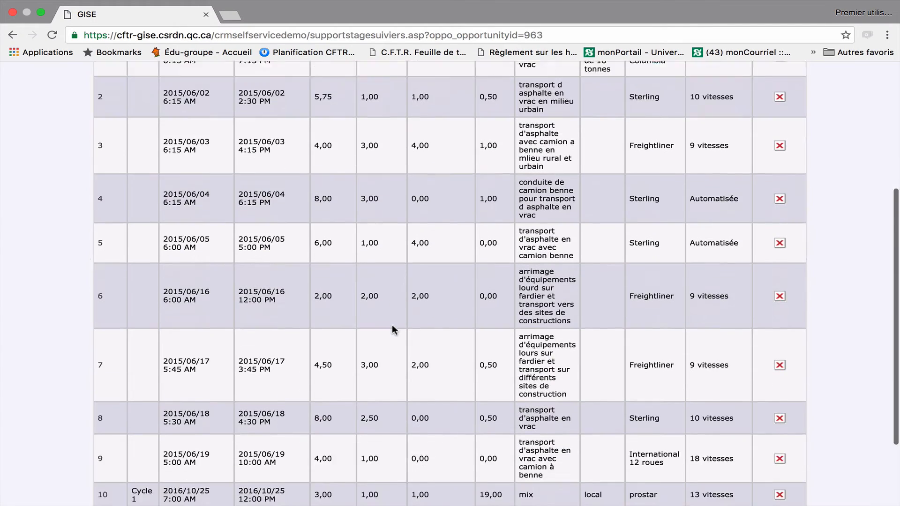
scroll(411, 315, down, 2)
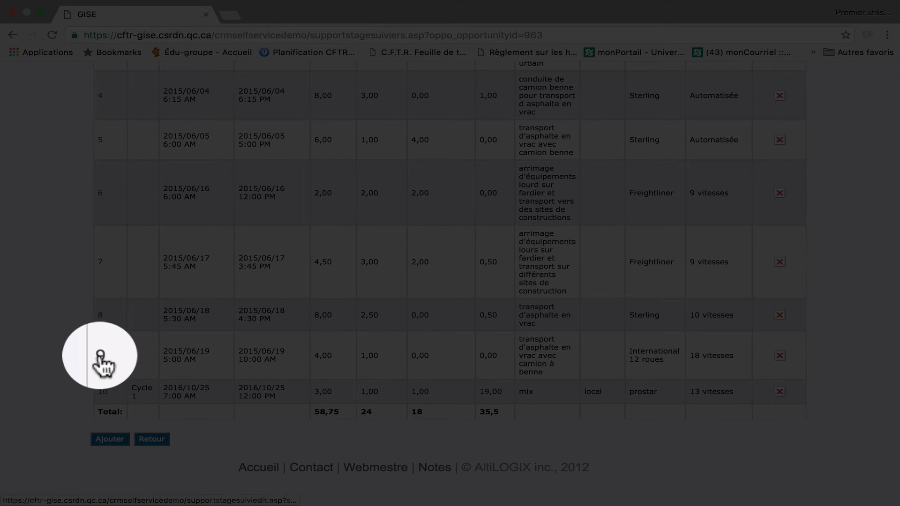
click(100, 360)
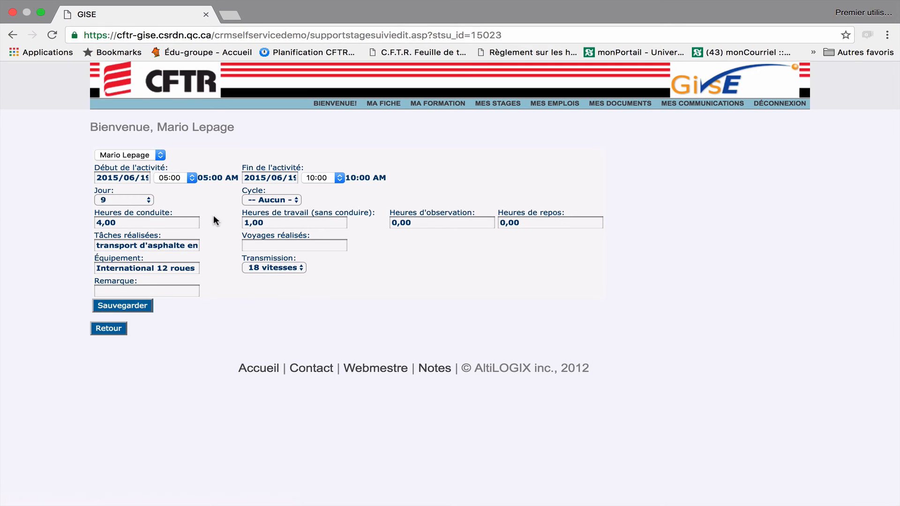
click(295, 198)
click(292, 177)
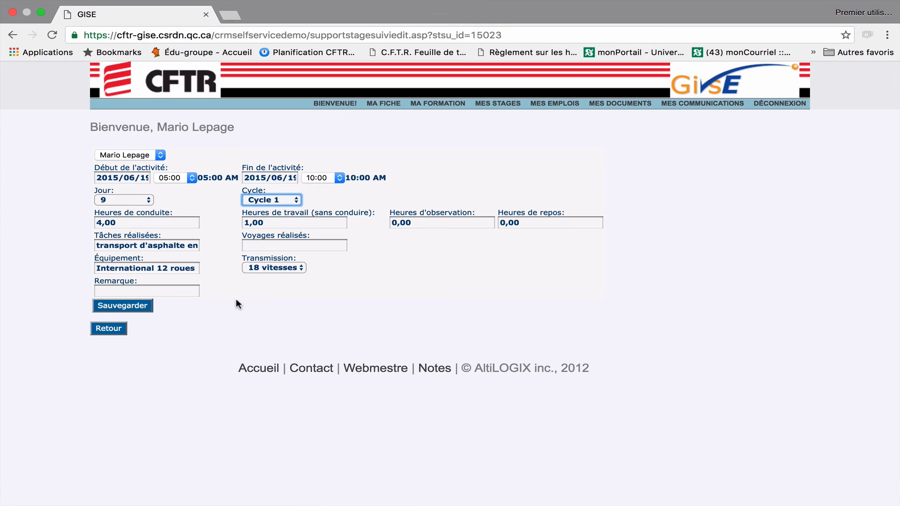
click(123, 306)
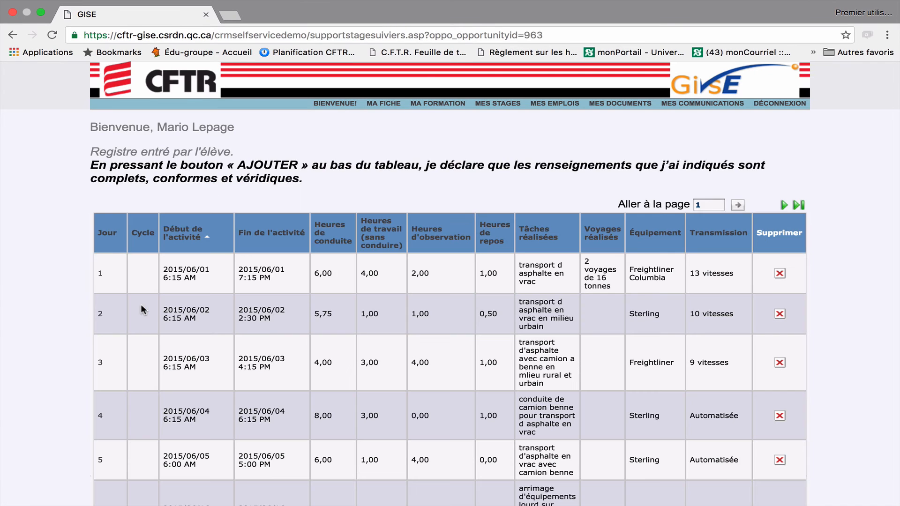
Step: Check the day 9 entry in the register, then delete the day 11 entry on page 2
scroll(311, 422, down, 5)
scroll(310, 401, down, 3)
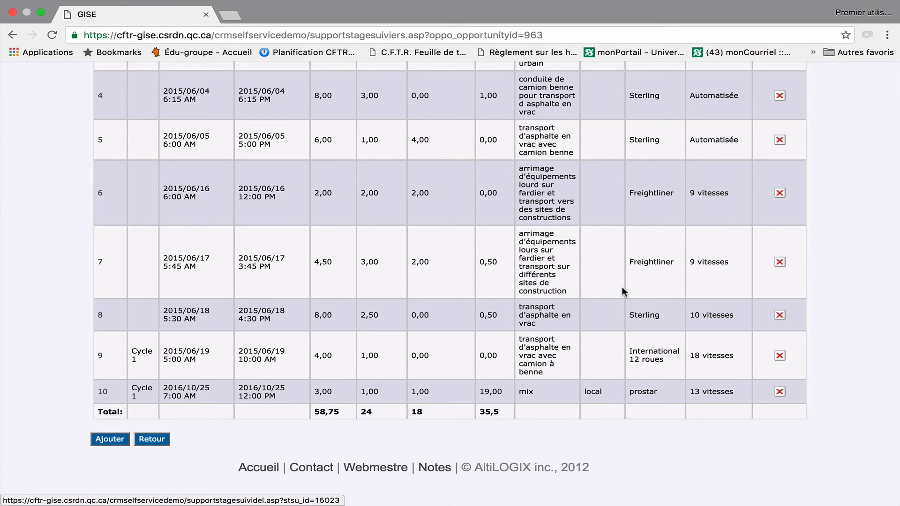
scroll(621, 287, up, 1)
scroll(622, 286, up, 6)
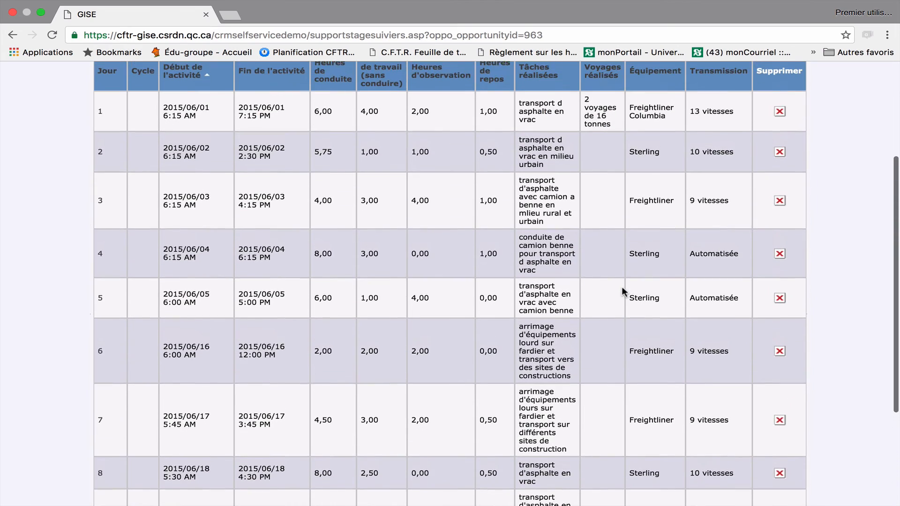
click(783, 174)
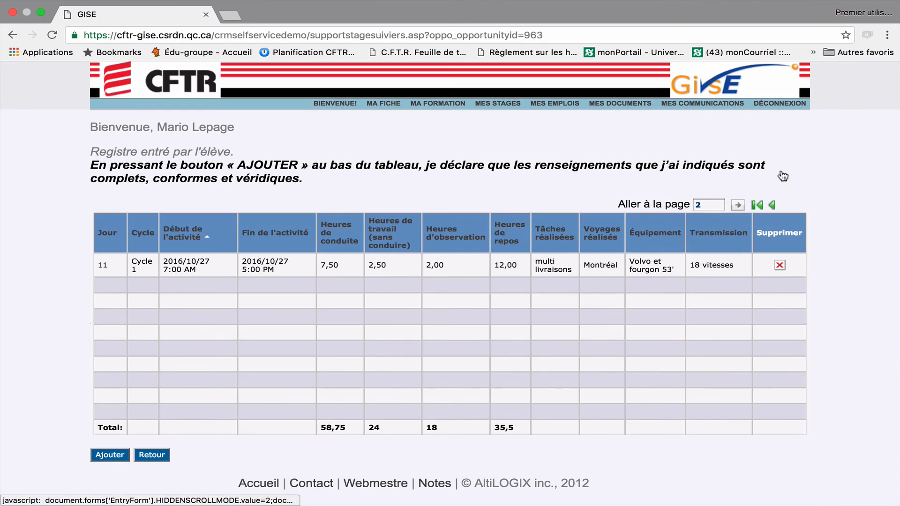
scroll(692, 298, down, 1)
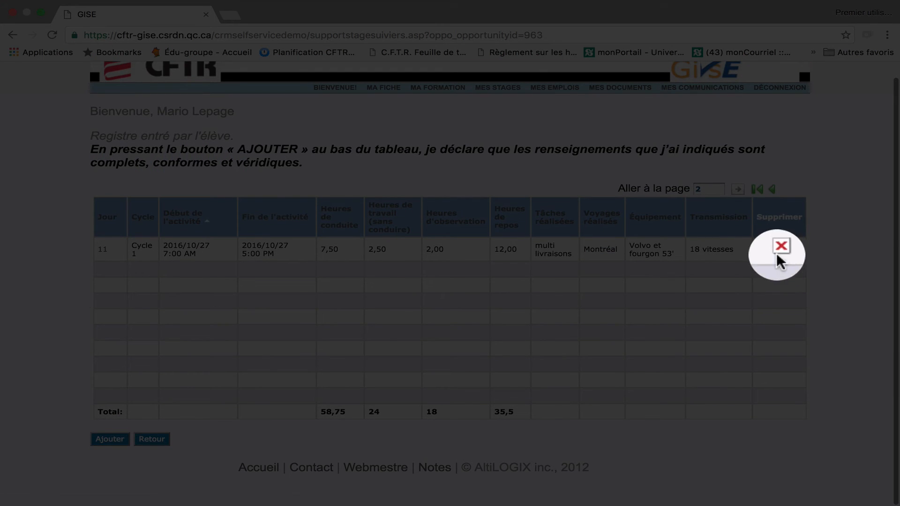
click(781, 250)
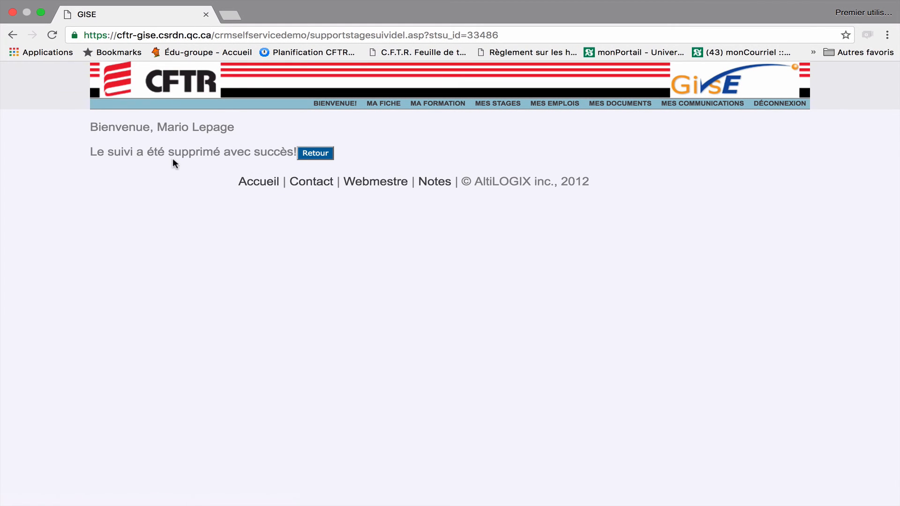
Step: Return to the activity register, review its remaining daily entries and hour totals, and go back to the internship list
click(318, 151)
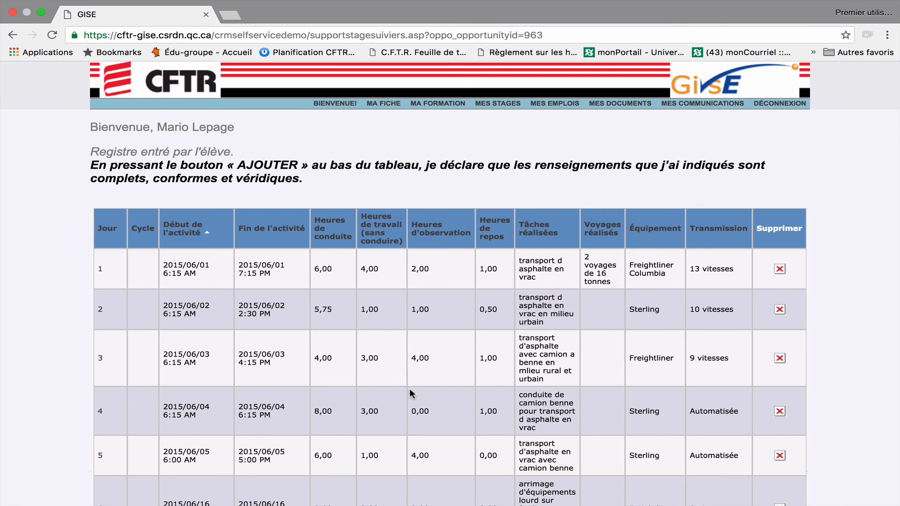
scroll(412, 394, down, 6)
scroll(412, 394, up, 6)
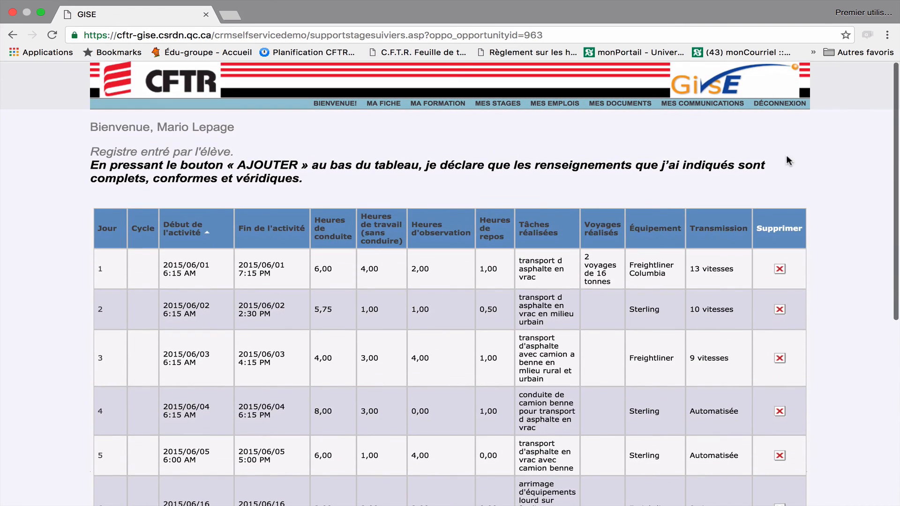
scroll(434, 330, down, 1)
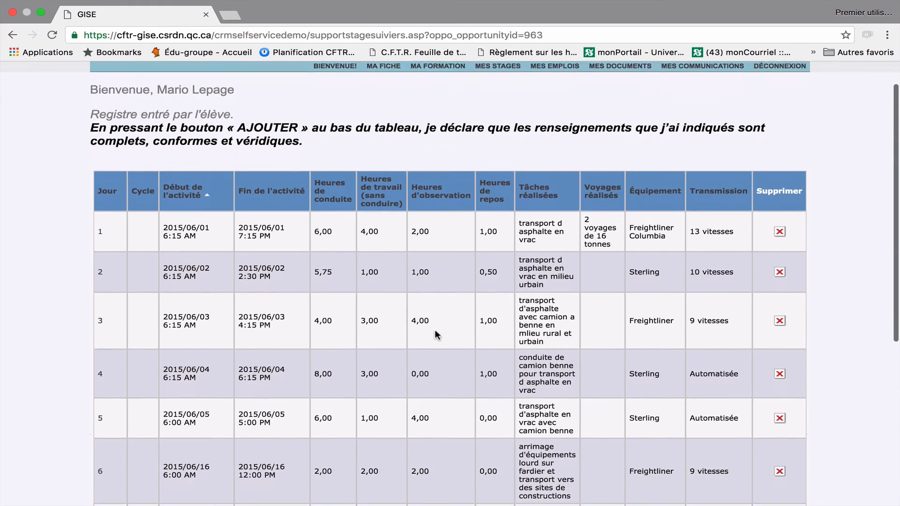
scroll(435, 330, down, 7)
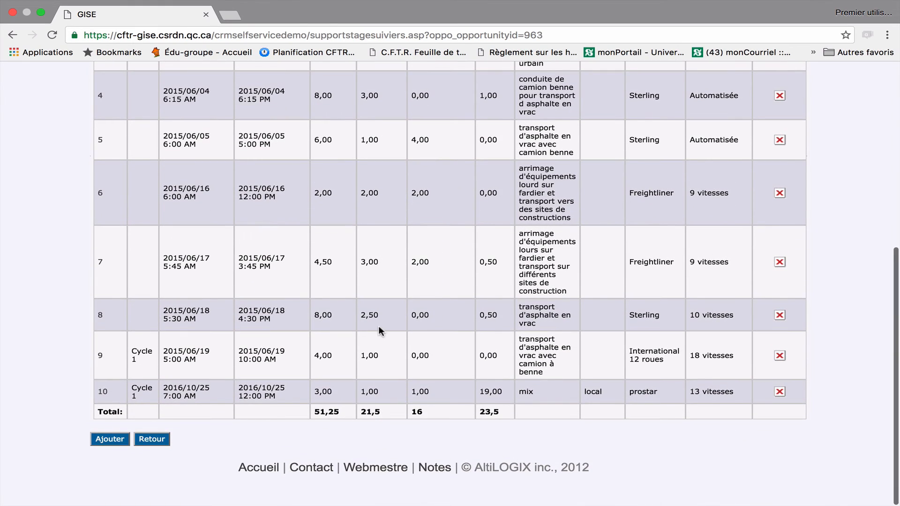
scroll(406, 256, up, 4)
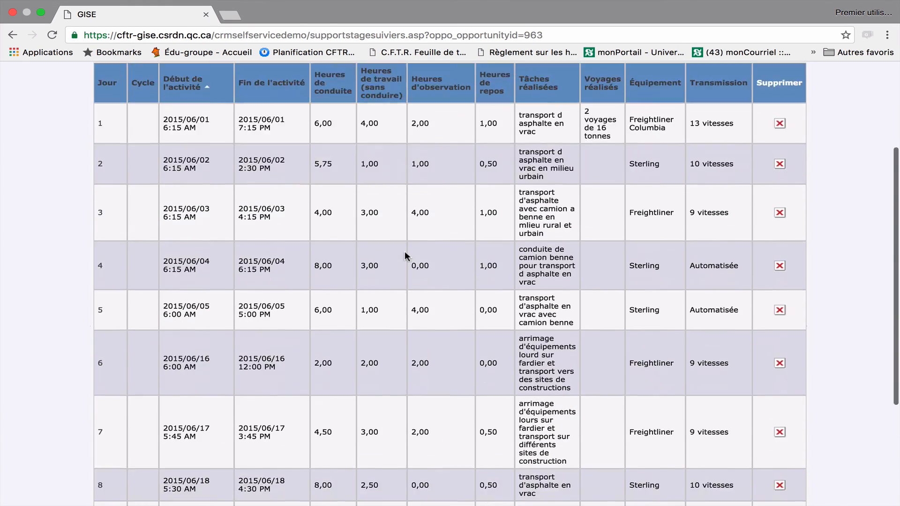
scroll(406, 256, down, 4)
click(156, 436)
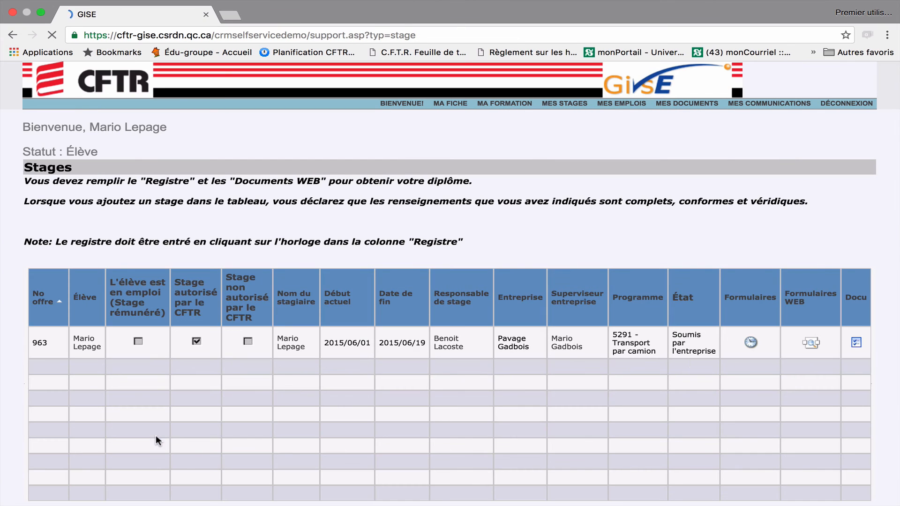